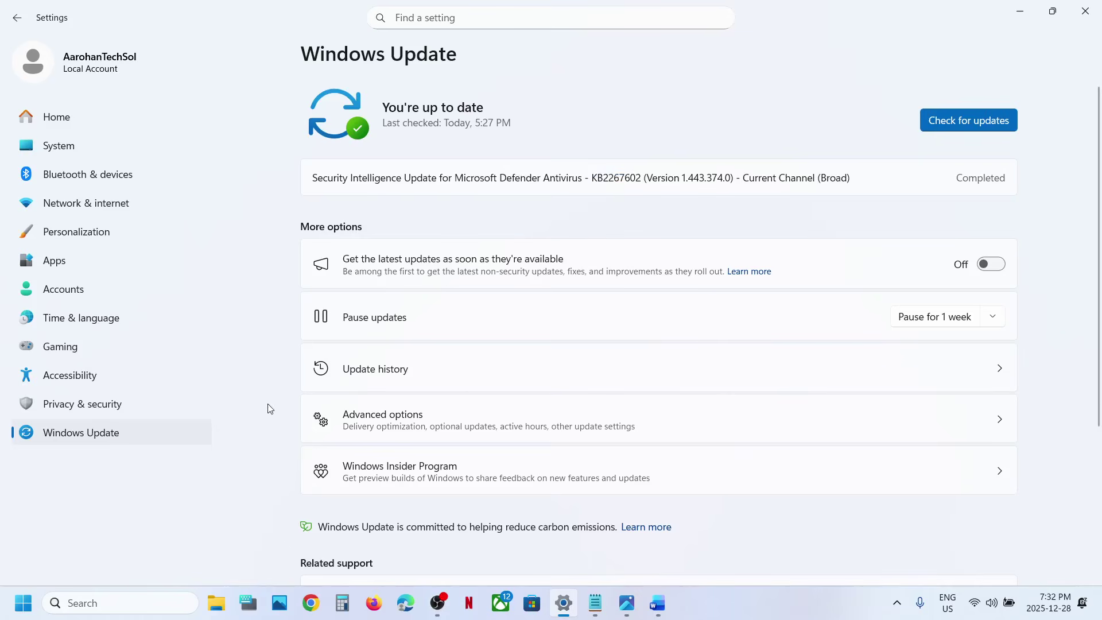
Open the Windows Update settings, pause updates for 1 week and resume them
left_click(23, 603)
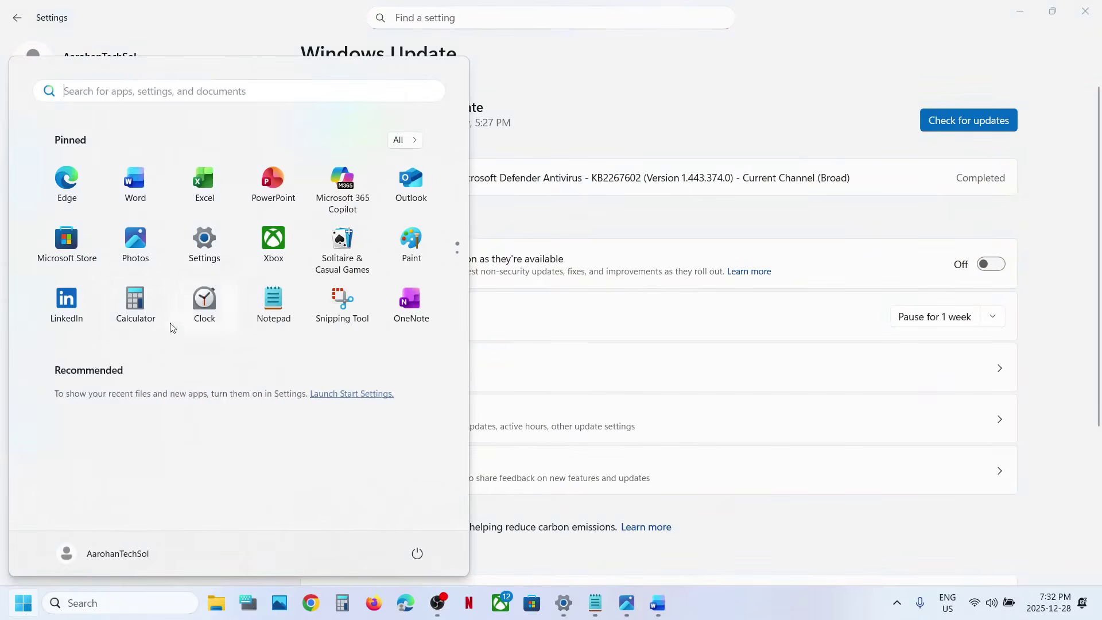
left_click(224, 234)
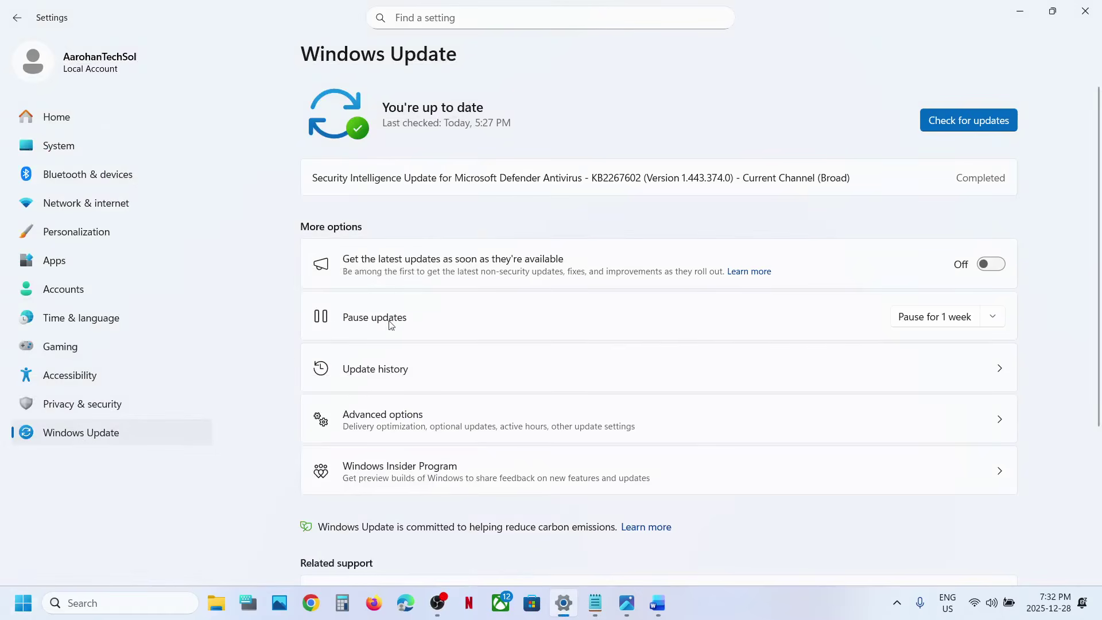
left_click(923, 317)
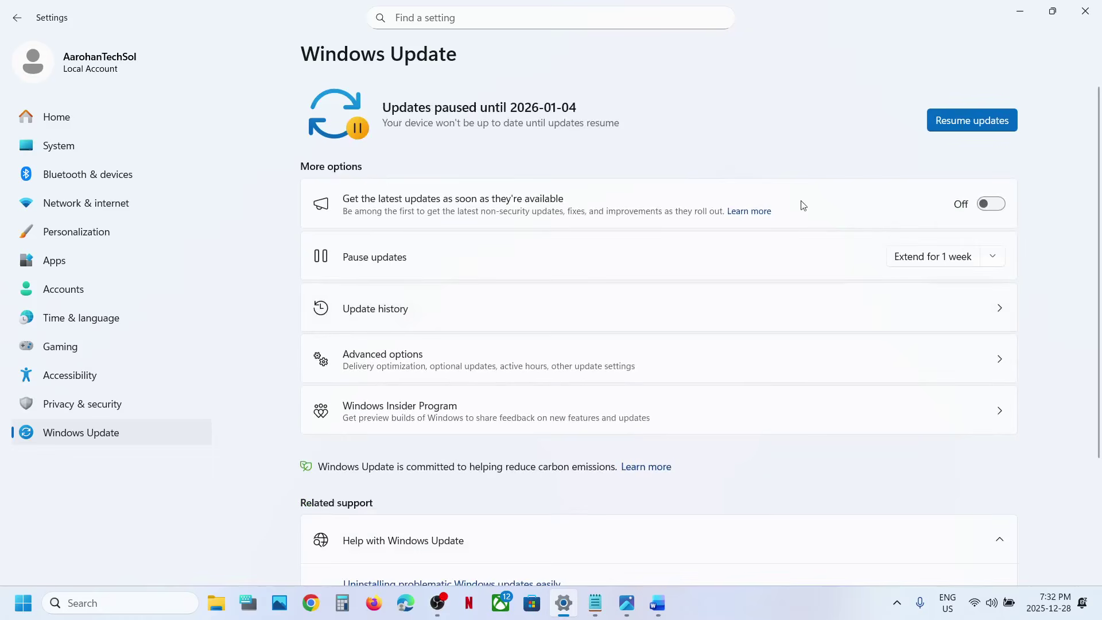
left_click(947, 122)
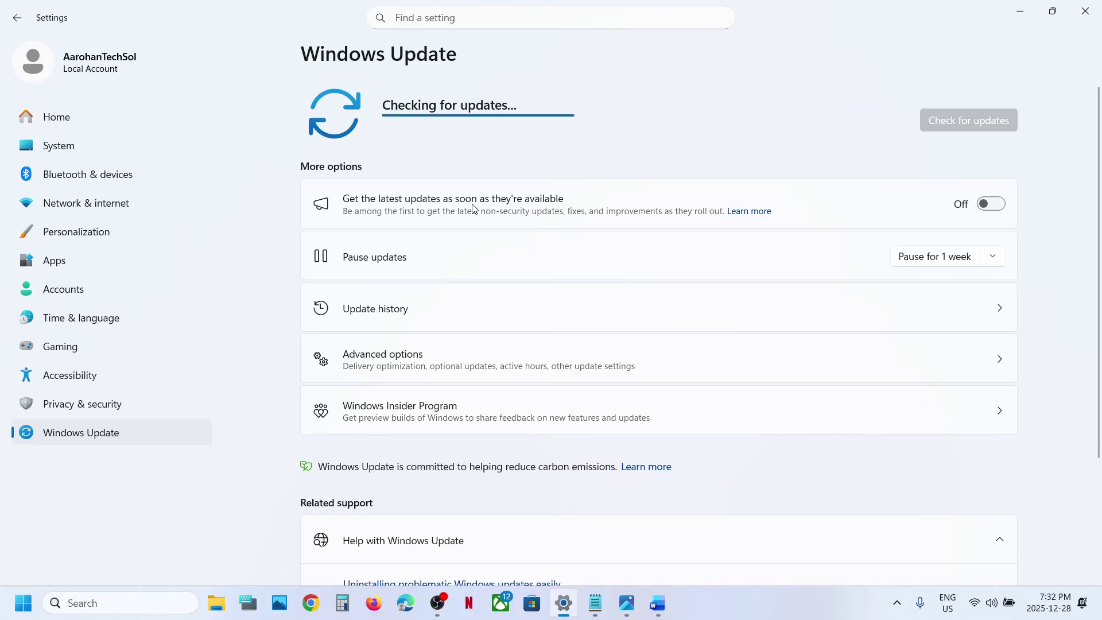
Open the Services console and set the App Readiness service's startup type to Automatic
left_click(91, 603)
type("services")
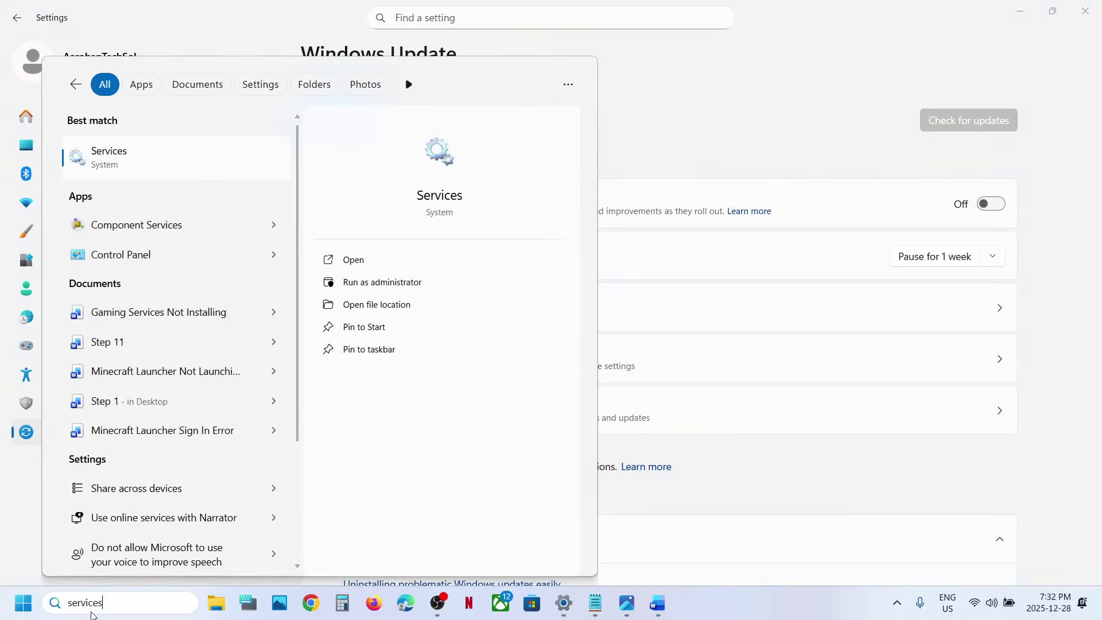
key("Return")
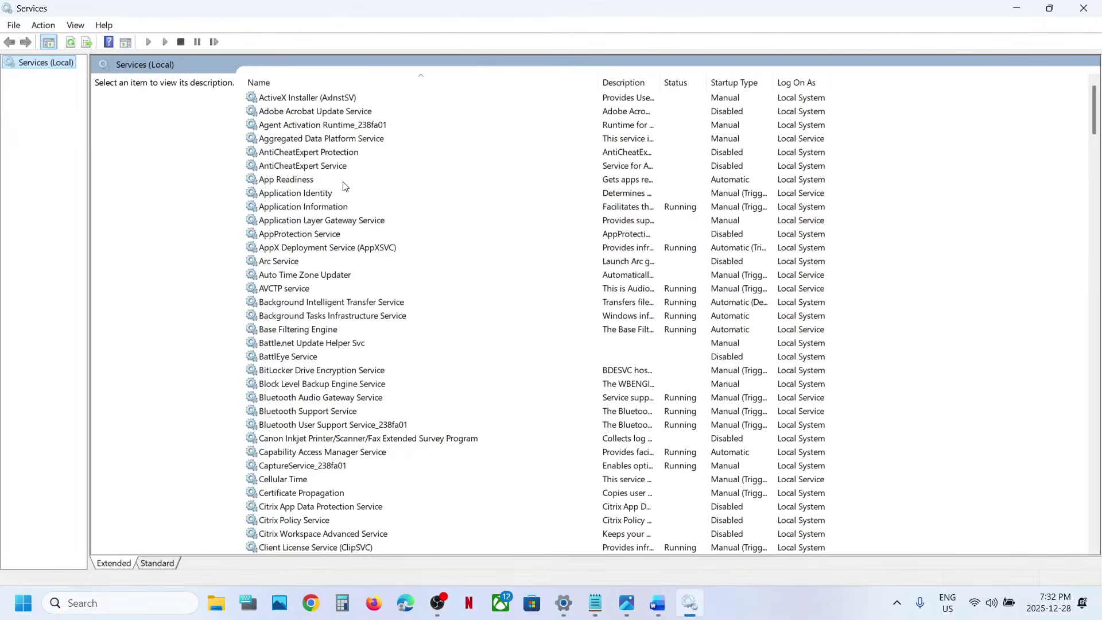
left_click(328, 182)
double_click(361, 184)
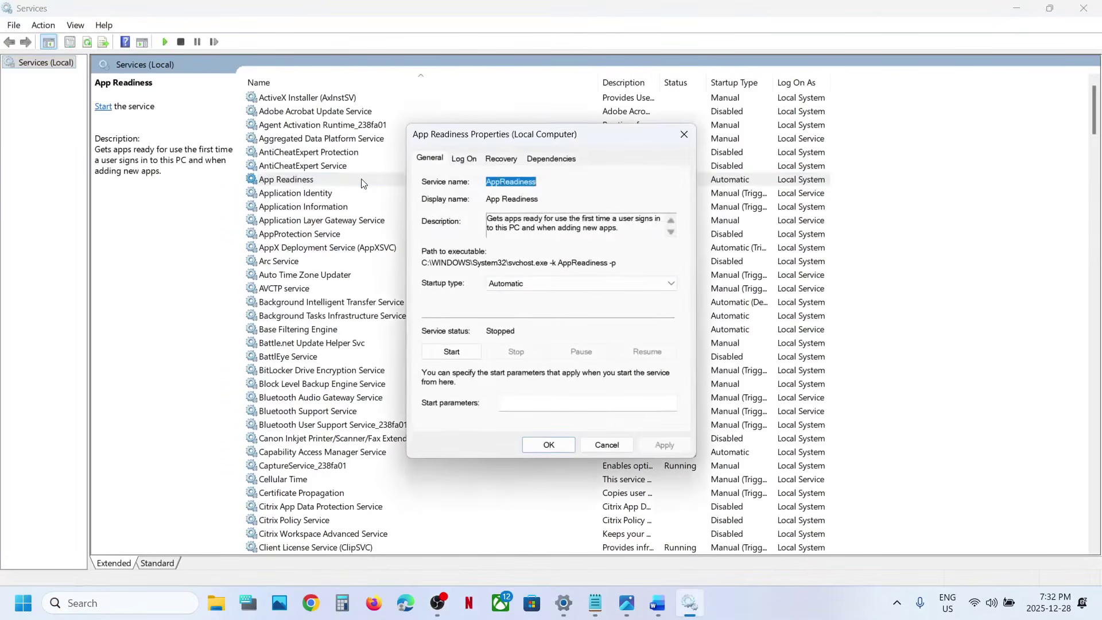
left_click(515, 283)
left_click(512, 309)
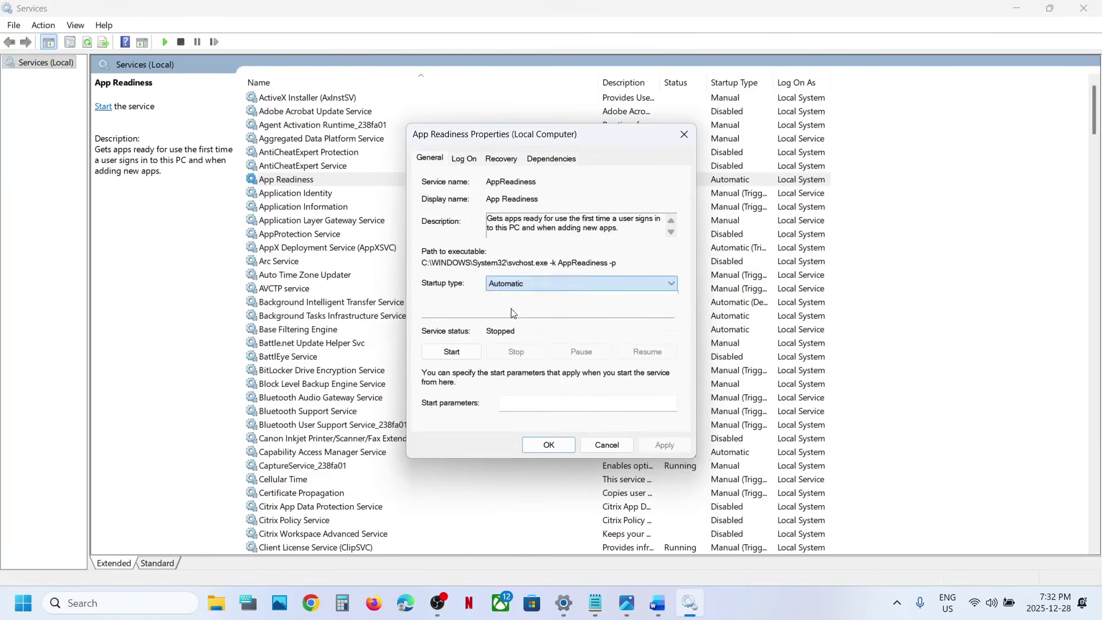
left_click(664, 445)
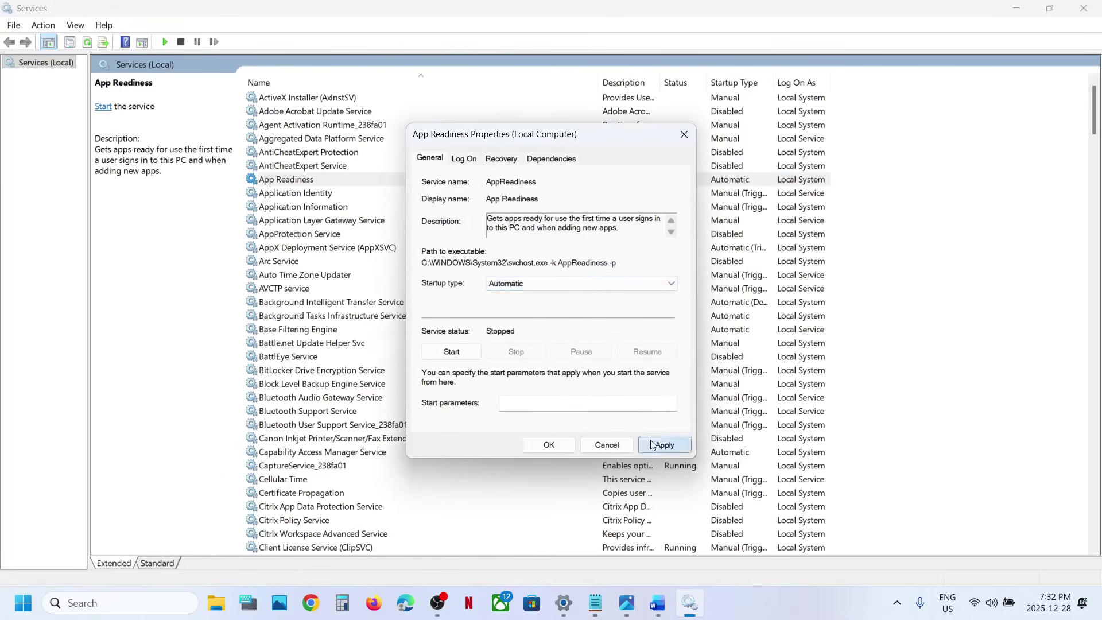
Start the App Readiness service, close its properties and restart the service
left_click(457, 353)
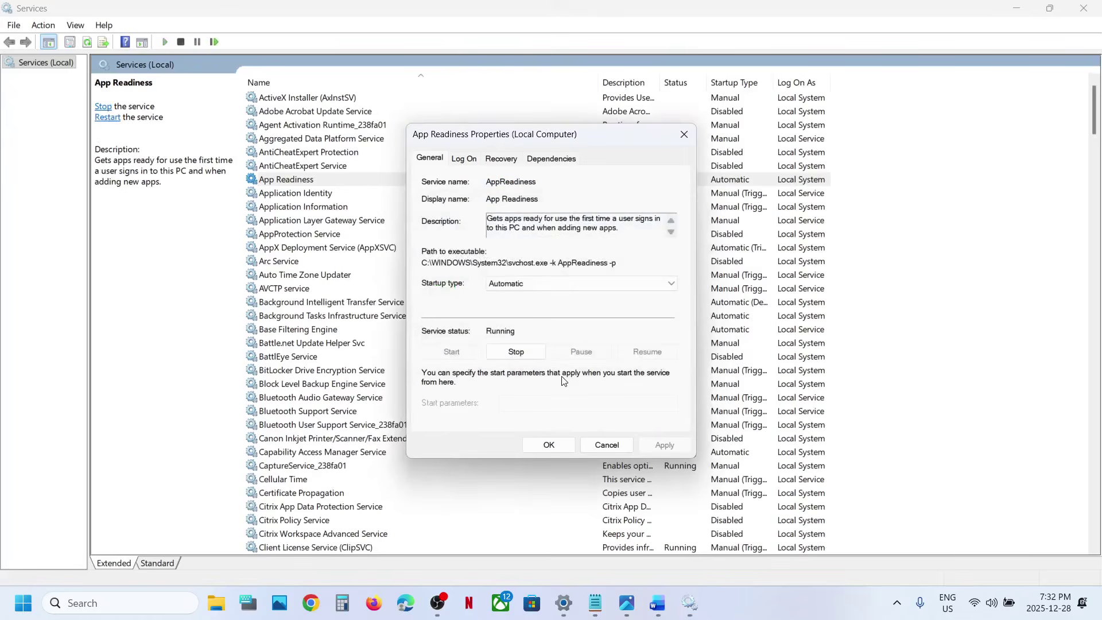
left_click(572, 447)
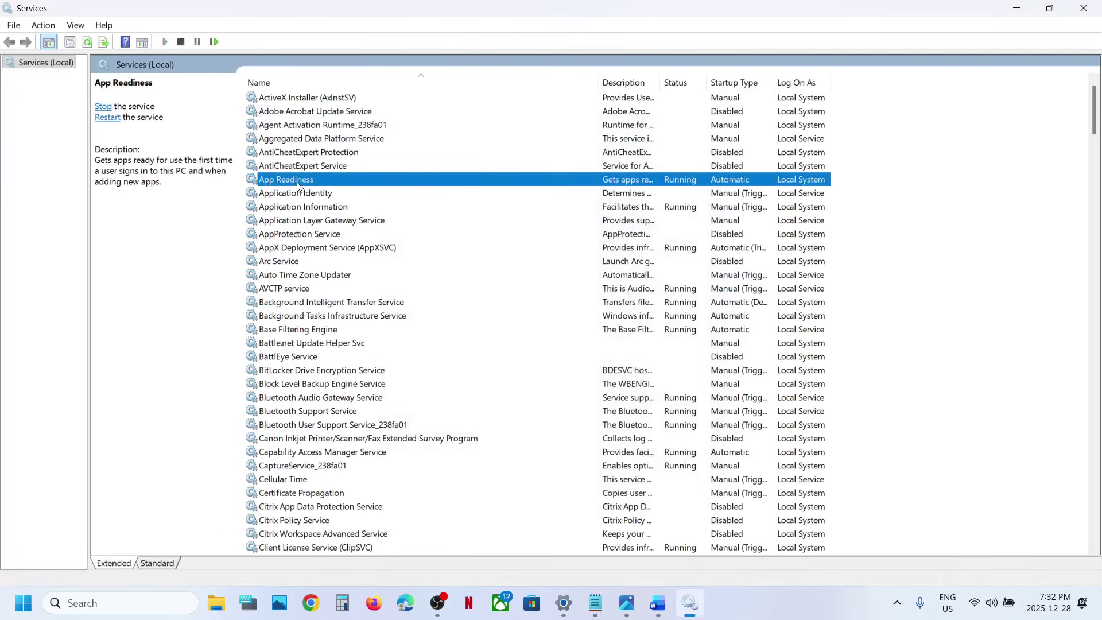
right_click(299, 185)
left_click(338, 256)
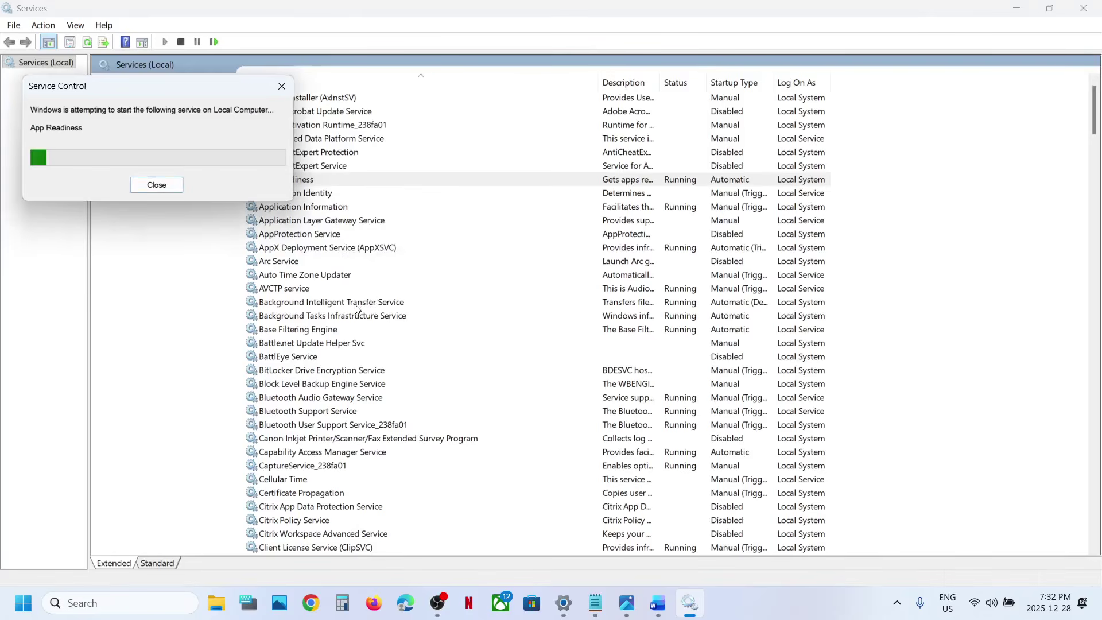
Set the Background Intelligent Transfer Service's startup type to Automatic and restart the service
left_click(355, 304)
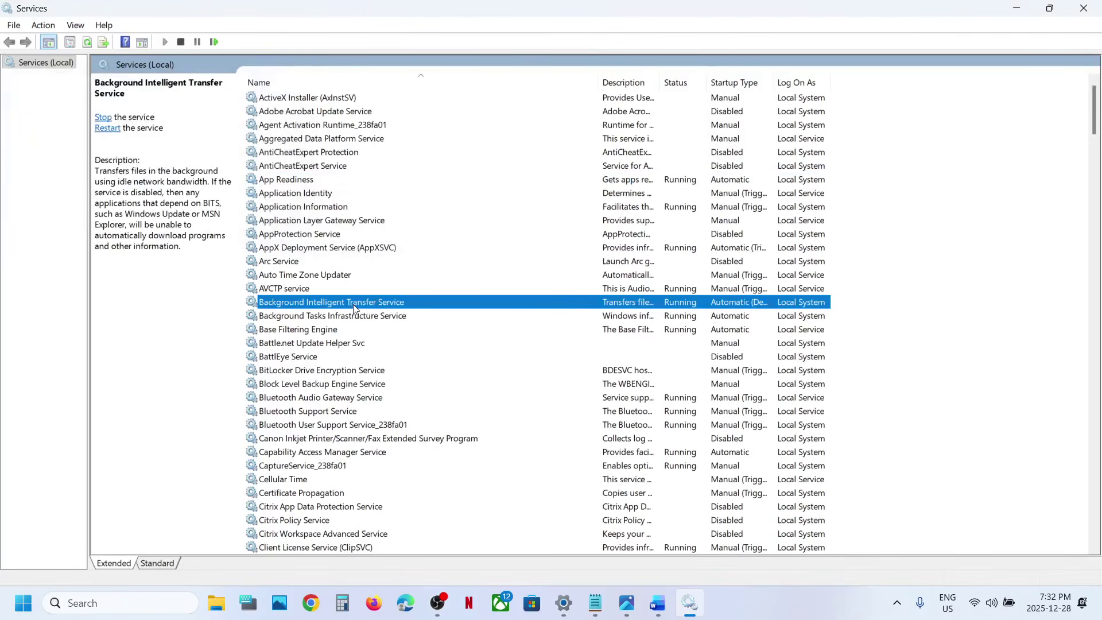
double_click(391, 304)
left_click(511, 284)
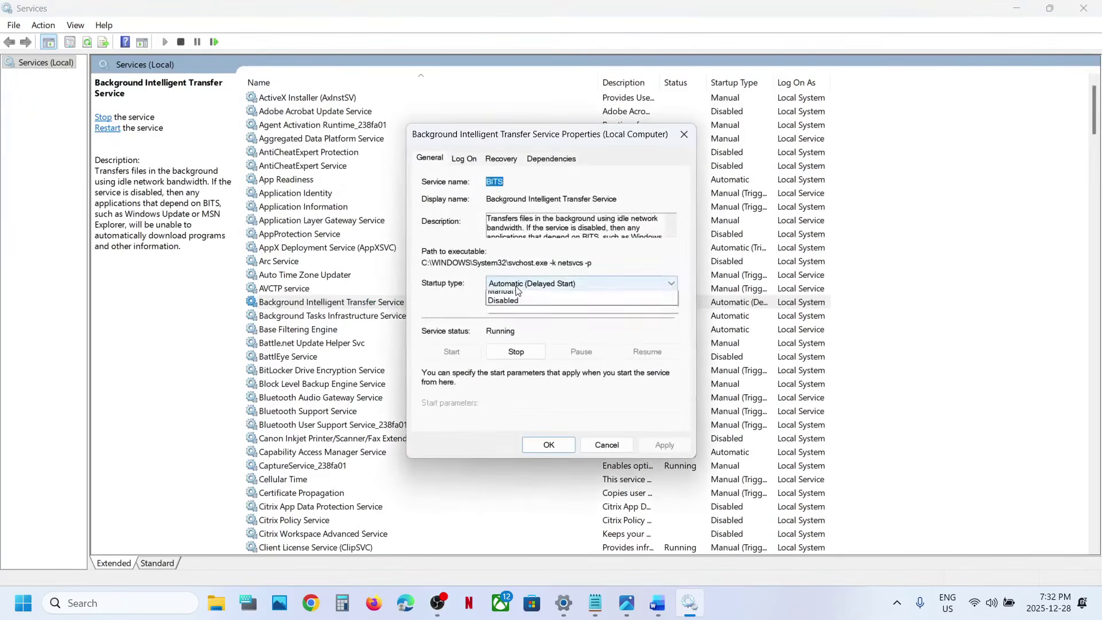
left_click(517, 303)
left_click(655, 440)
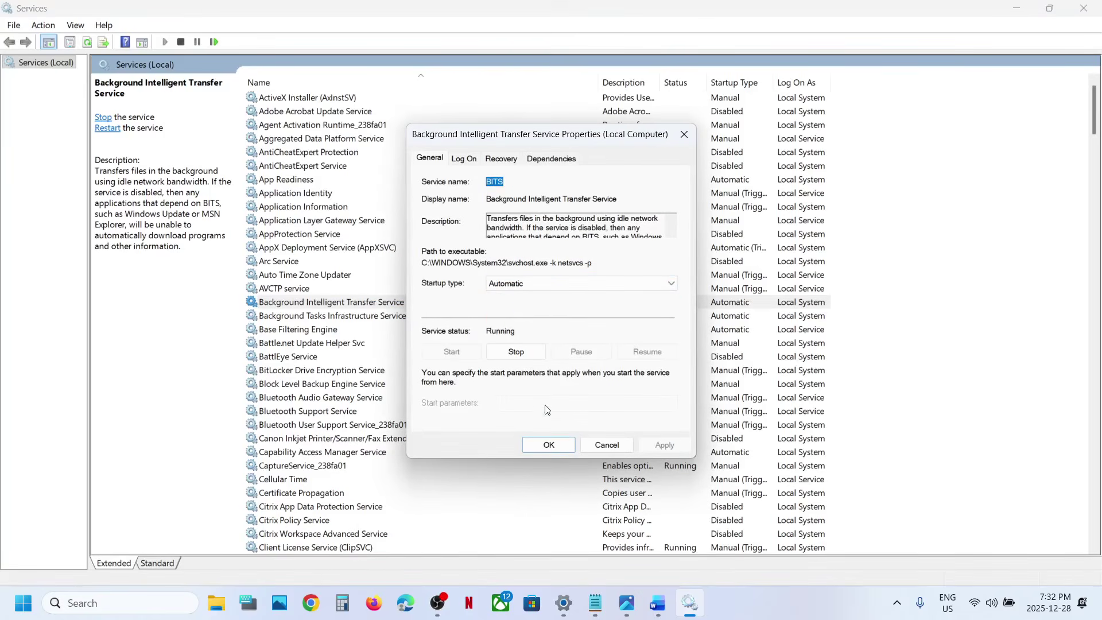
left_click(545, 446)
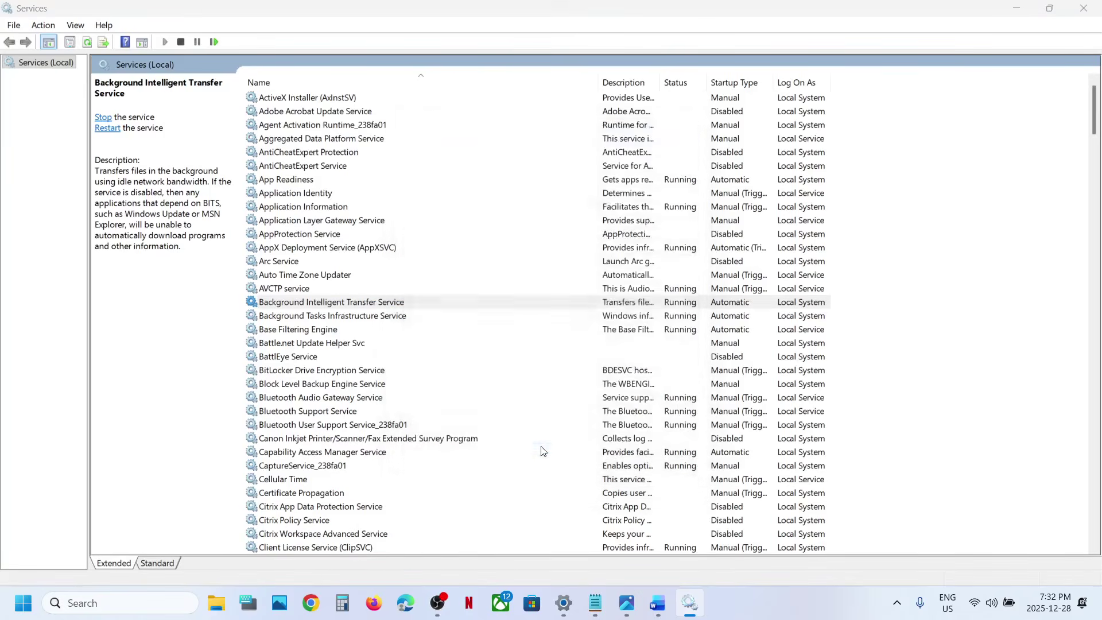
right_click(374, 308)
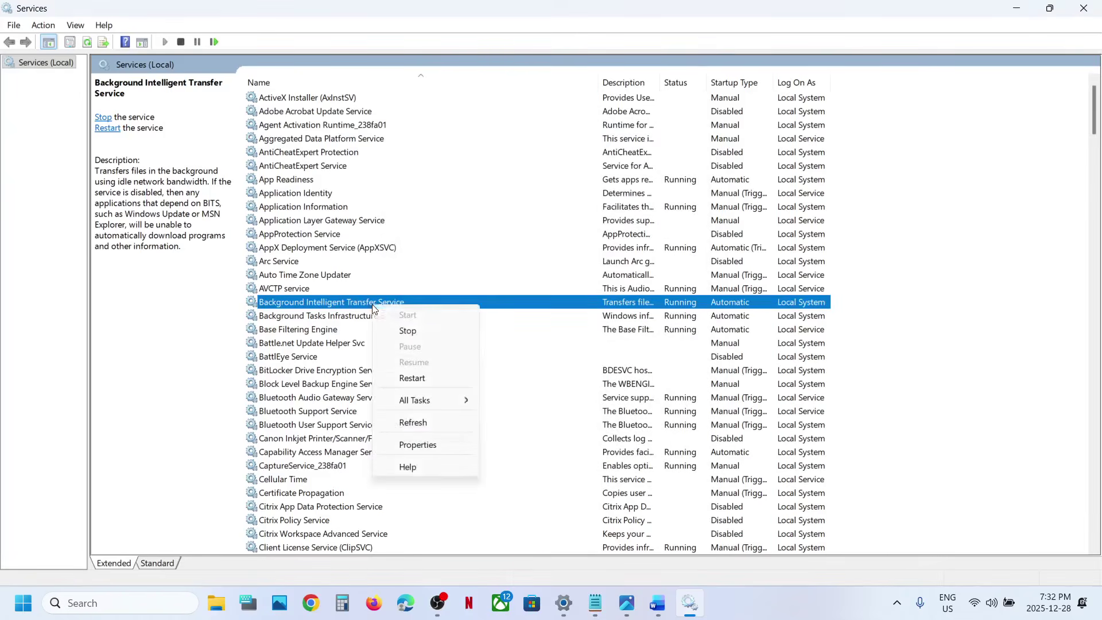
left_click(411, 378)
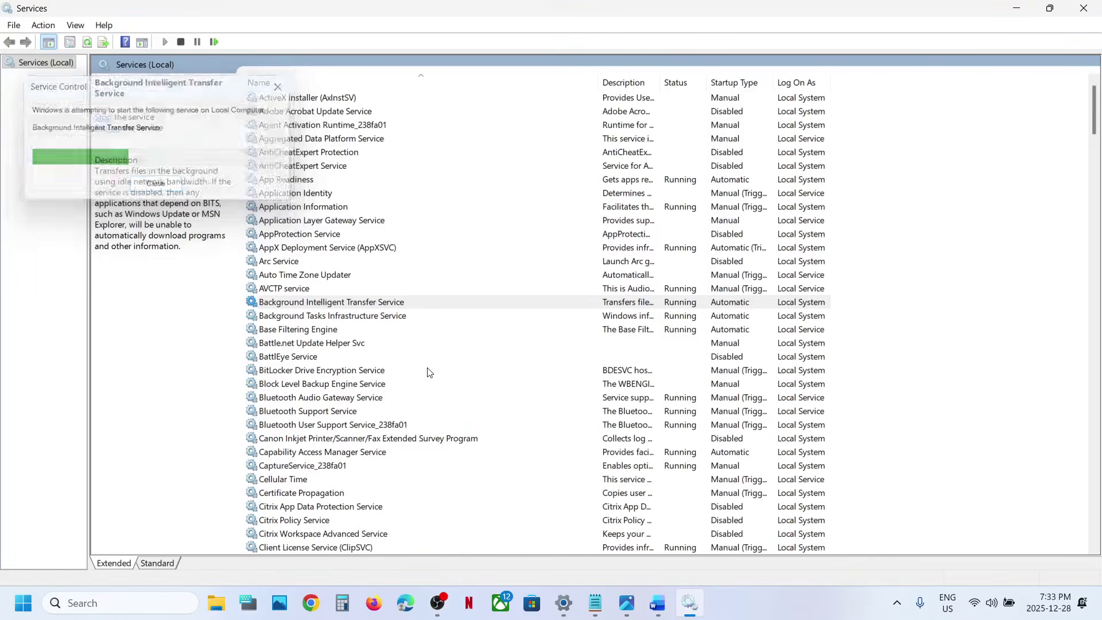
Set the Windows Update service's startup type to Automatic and restart the service
left_click(378, 411)
scroll(378, 411, "down", 20)
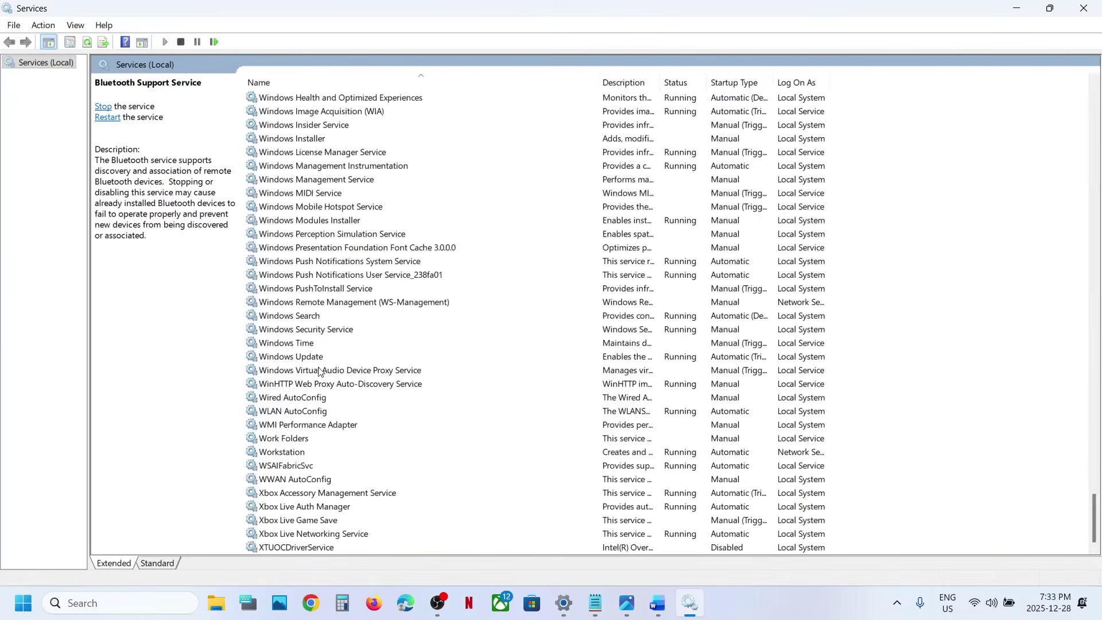
double_click(305, 357)
left_click(531, 283)
left_click(527, 308)
left_click(653, 447)
left_click(537, 445)
right_click(325, 361)
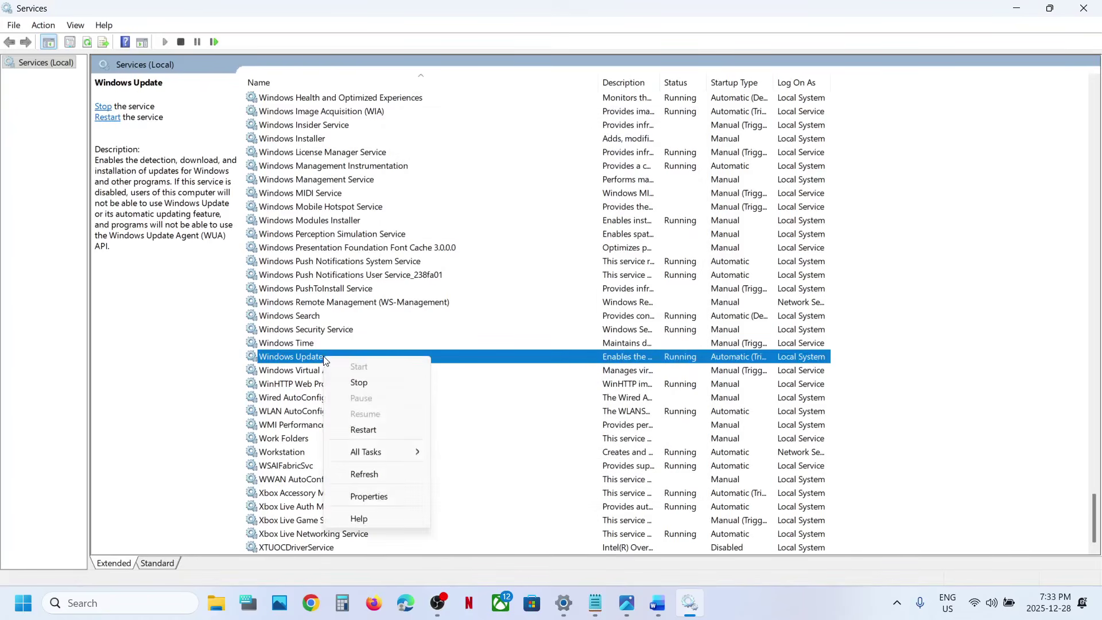
left_click(384, 427)
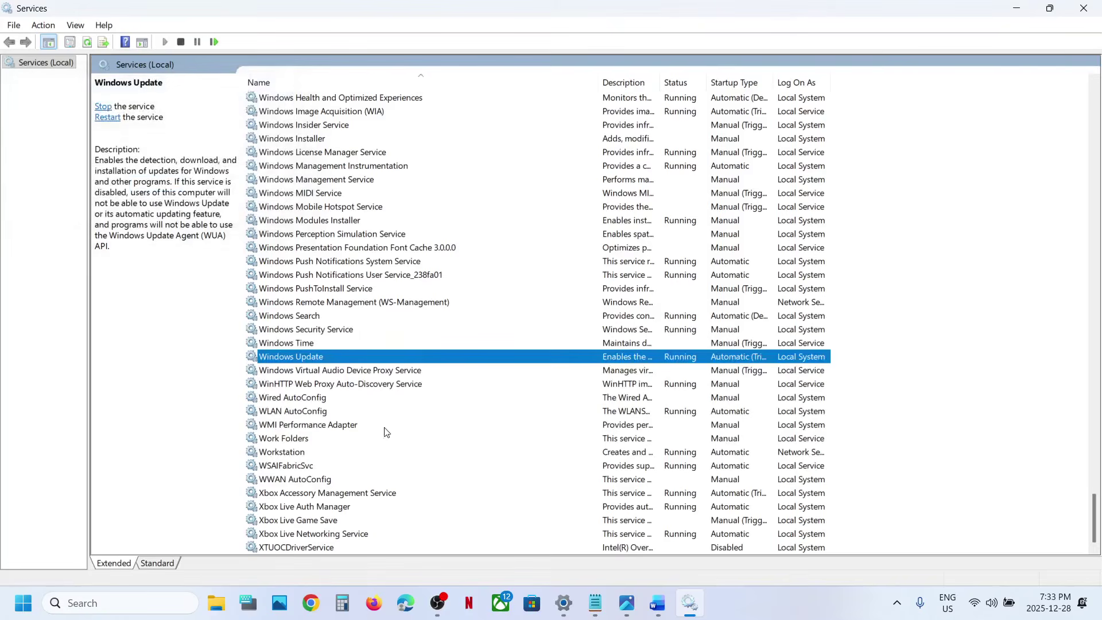
Switch back to the Windows Update settings and check for updates
left_click(563, 603)
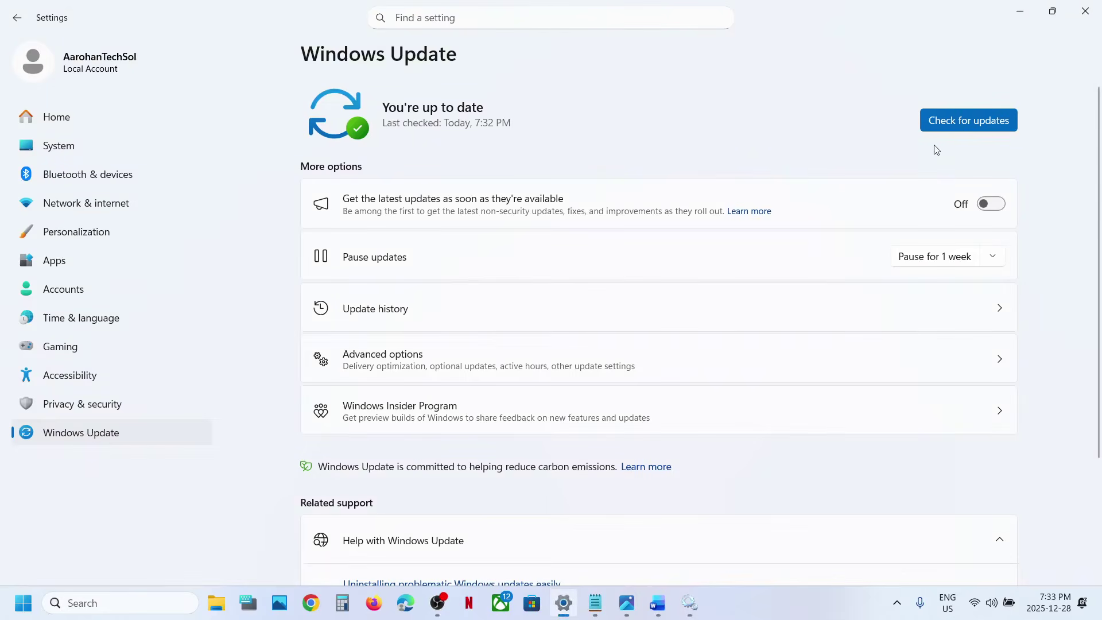
left_click(975, 126)
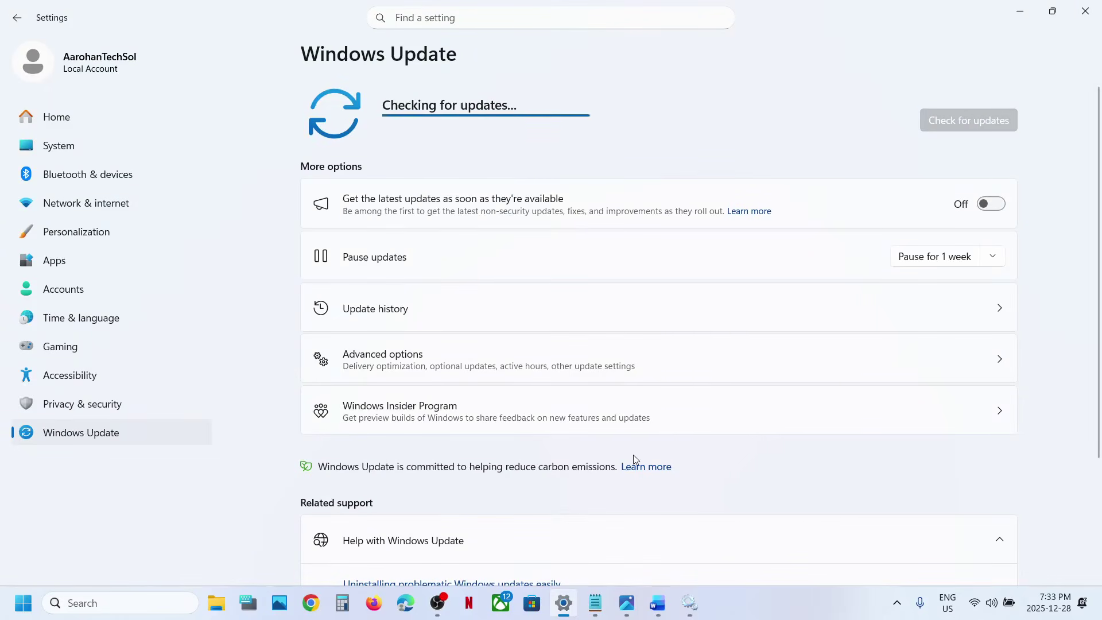
Switch to the Windows 11 Update Error document in Word and go to the sfc and DISM commands
left_click(664, 610)
scroll(359, 322, "down", 10)
scroll(361, 324, "up", 3)
scroll(361, 325, "down", 1)
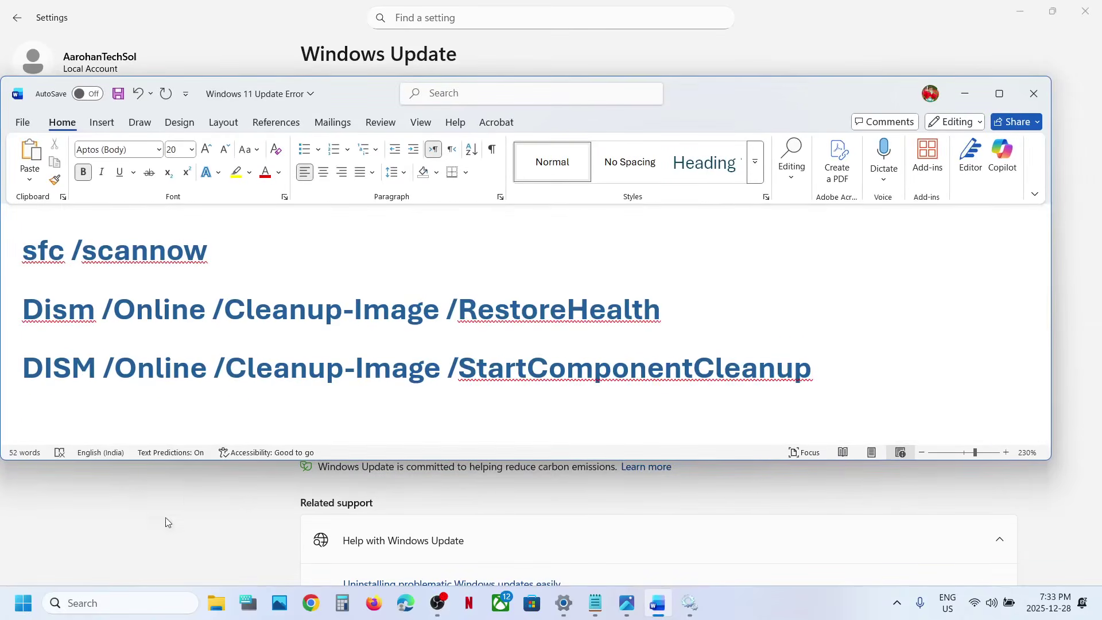
Find Command Prompt with the search term cmd and run it as administrator
left_click(107, 603)
type("cmd")
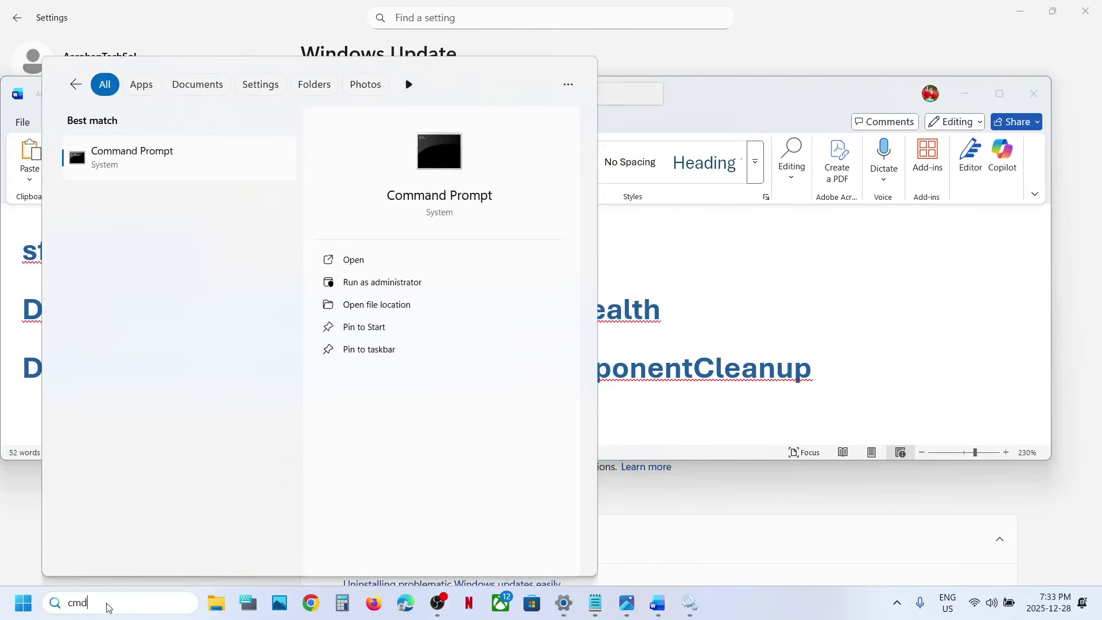
right_click(140, 167)
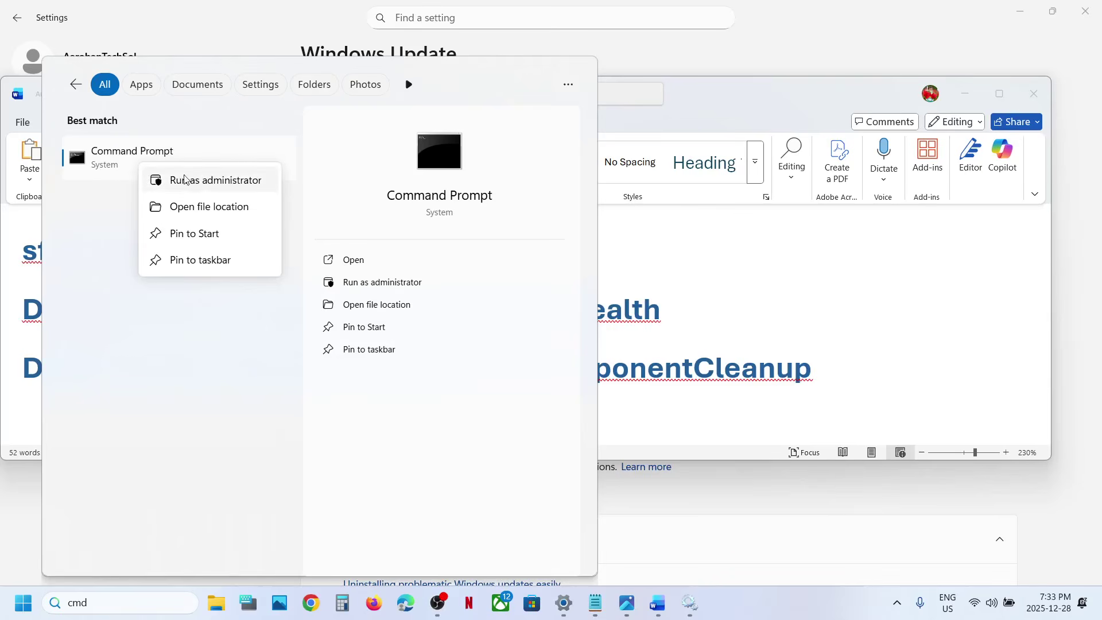
left_click(201, 185)
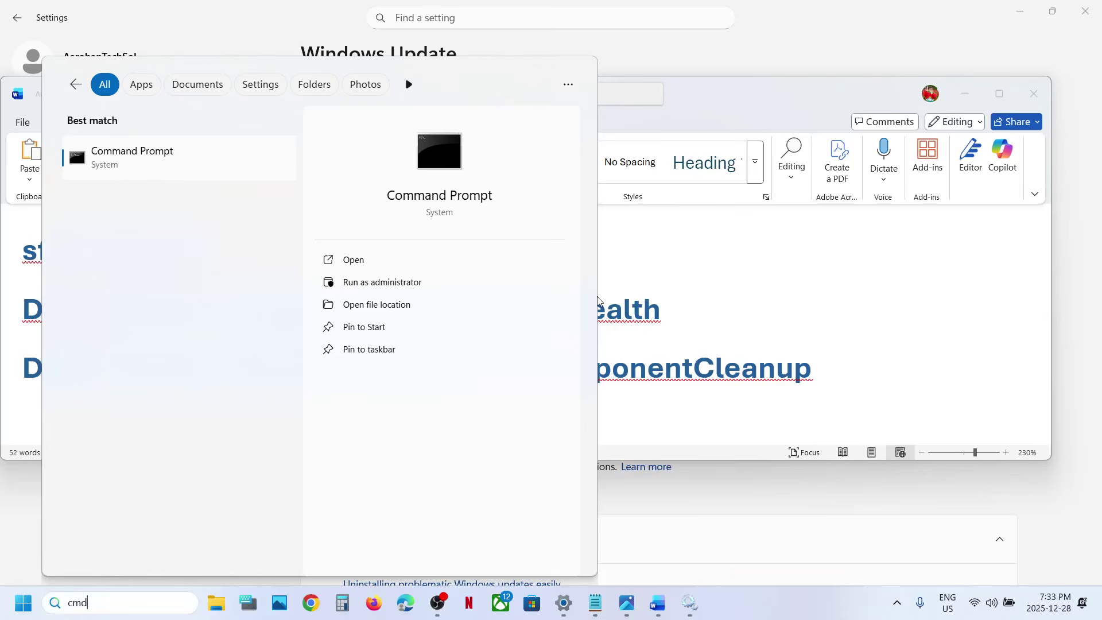
left_click(457, 419)
Copy the sfc /scannow command from the Word document and run it in the administrator Command Prompt
double_click(68, 257)
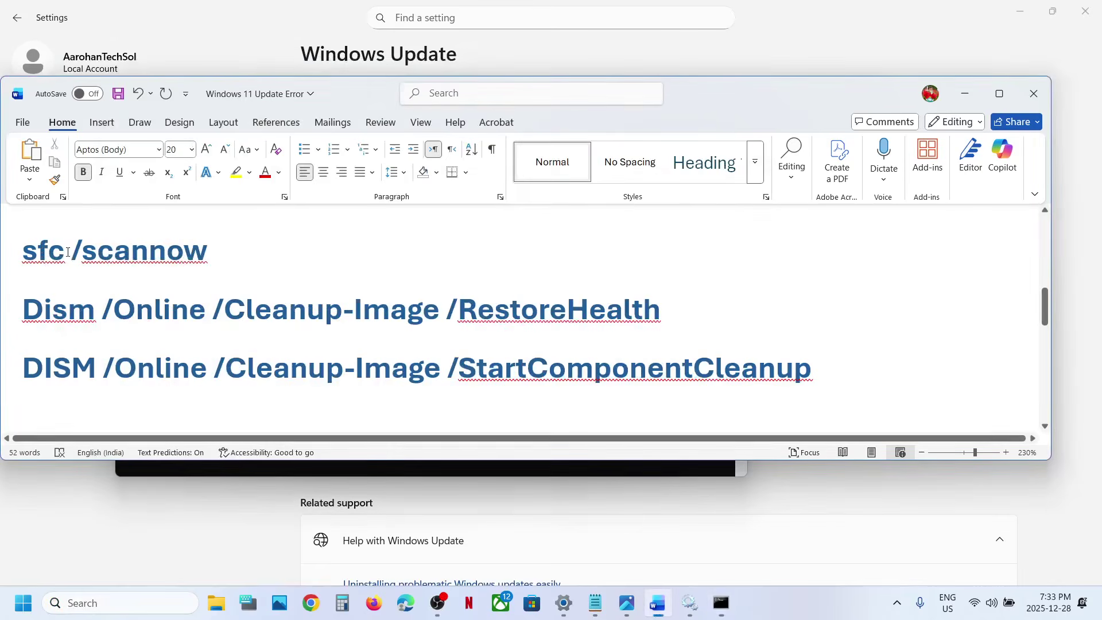
triple_click(112, 256)
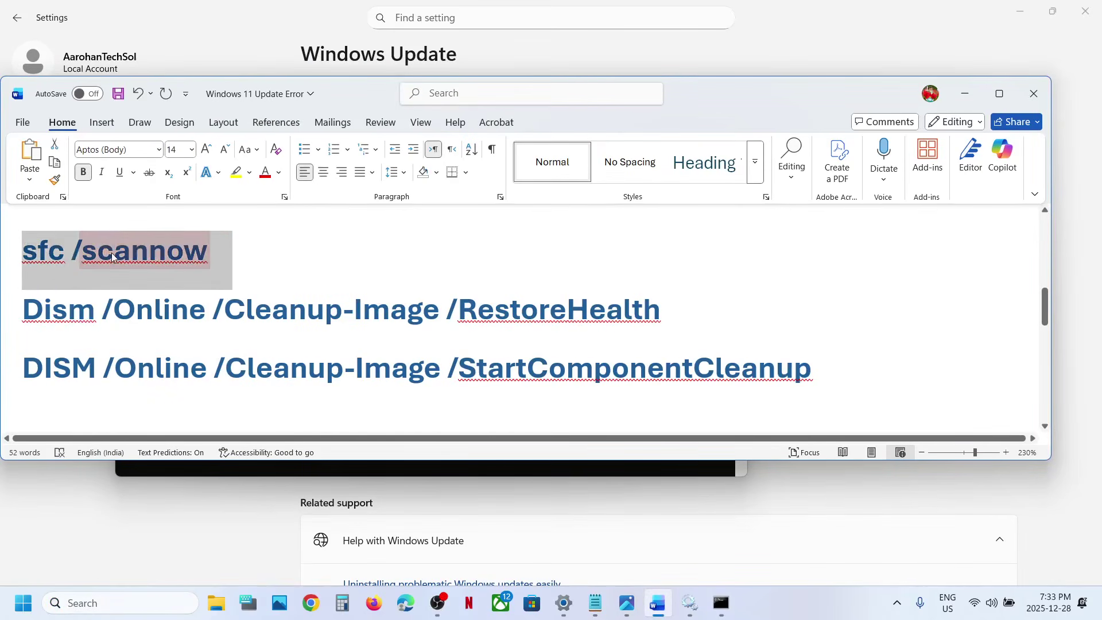
key("ctrl+c")
key("alt+Tab")
right_click(380, 252)
key("Return")
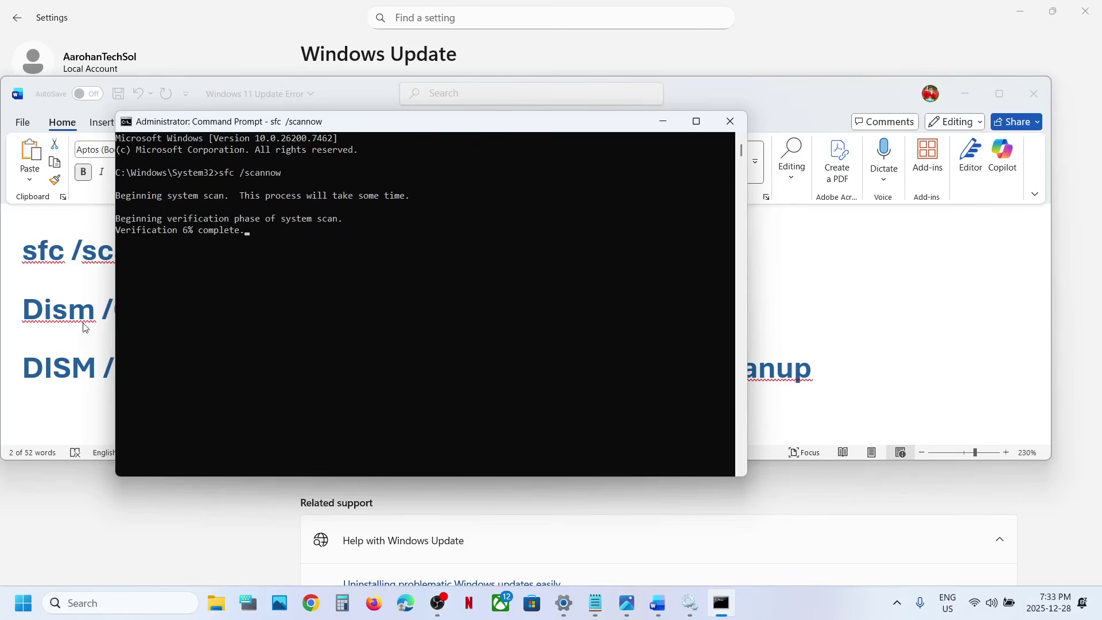
Select the Dism /Online /Cleanup-Image /RestoreHealth command in the Word document and check the scan's progress in Command Prompt
key("alt+Tab")
triple_click(201, 308)
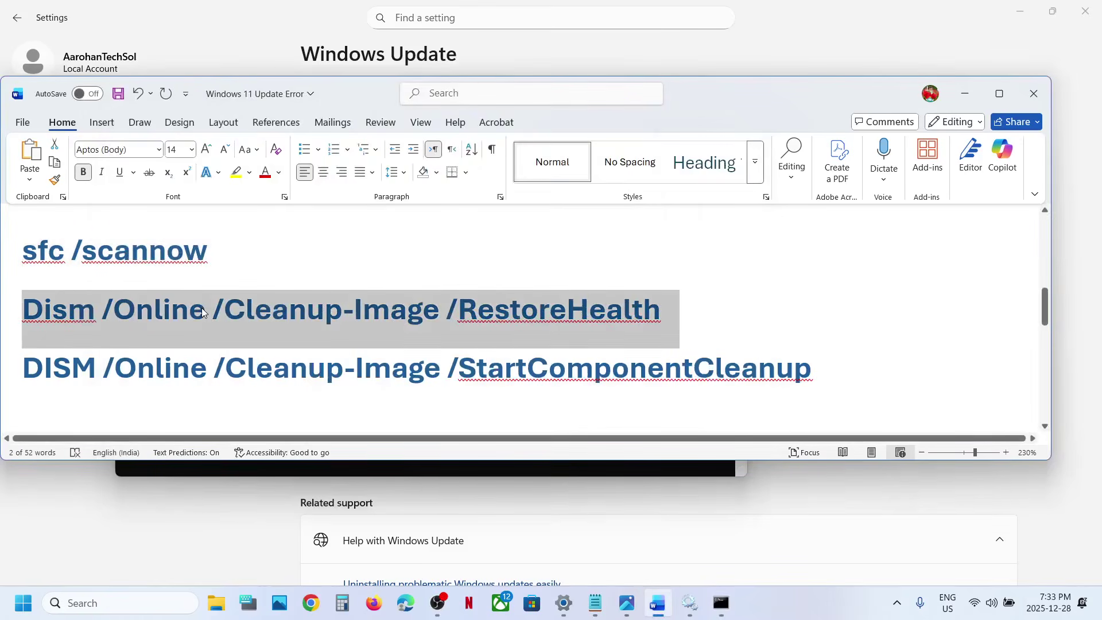
key("alt+Tab")
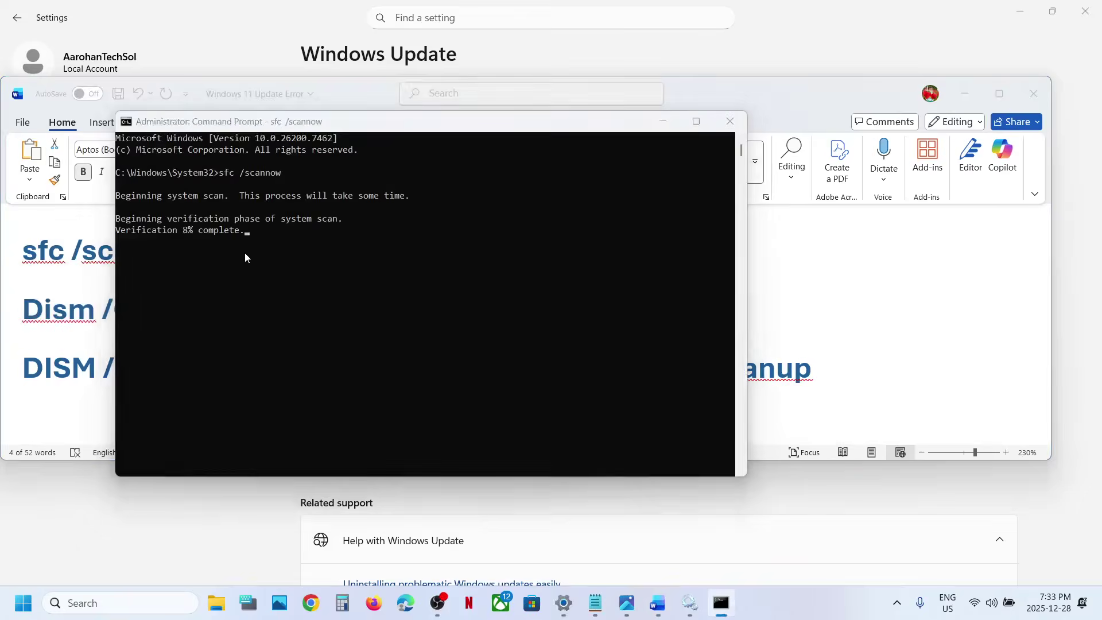
key("alt+Tab")
key("alt+Tab")
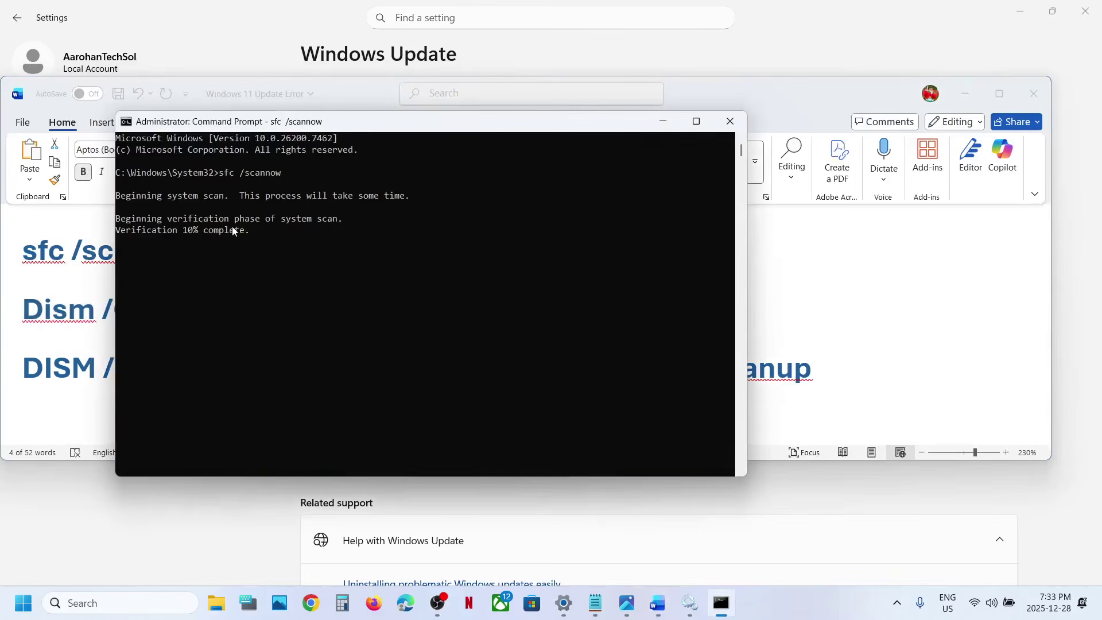
key("alt+Tab")
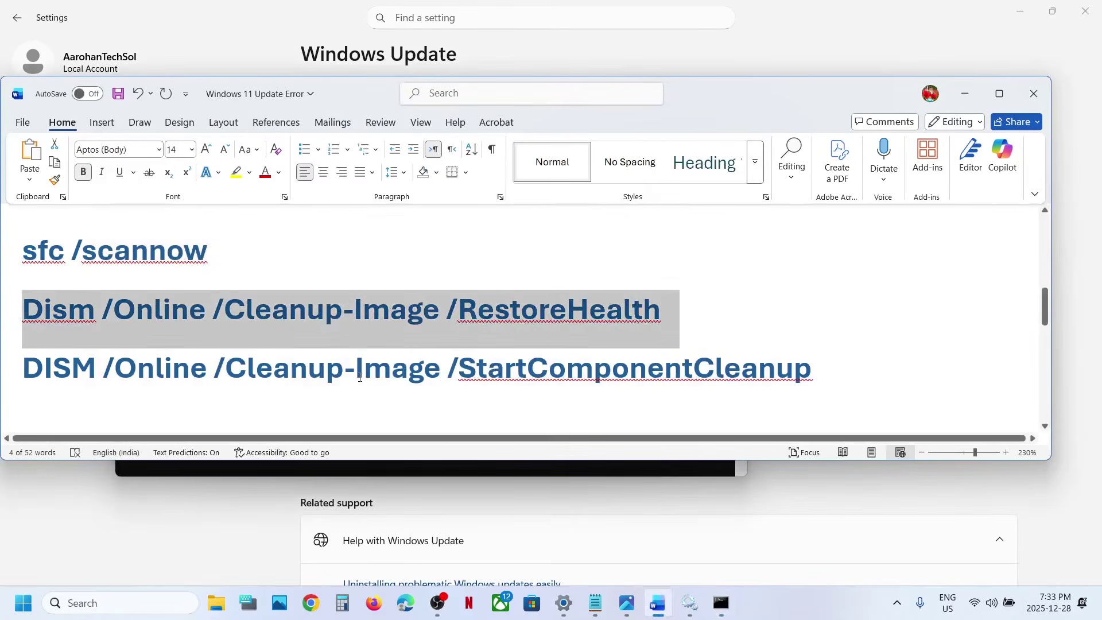
Select the DISM /Online /Cleanup-Image /StartComponentCleanup command in the Word document
triple_click(360, 377)
double_click(359, 376)
triple_click(360, 377)
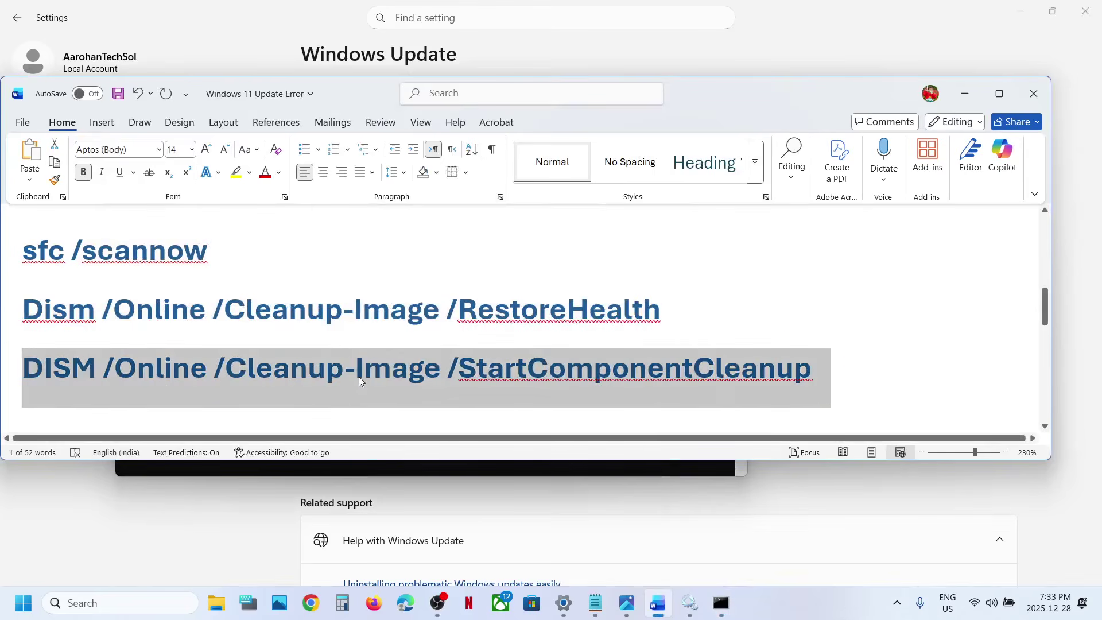
Check the sfc scan's progress in Command Prompt and show the power options that include Restart
key("alt+Tab")
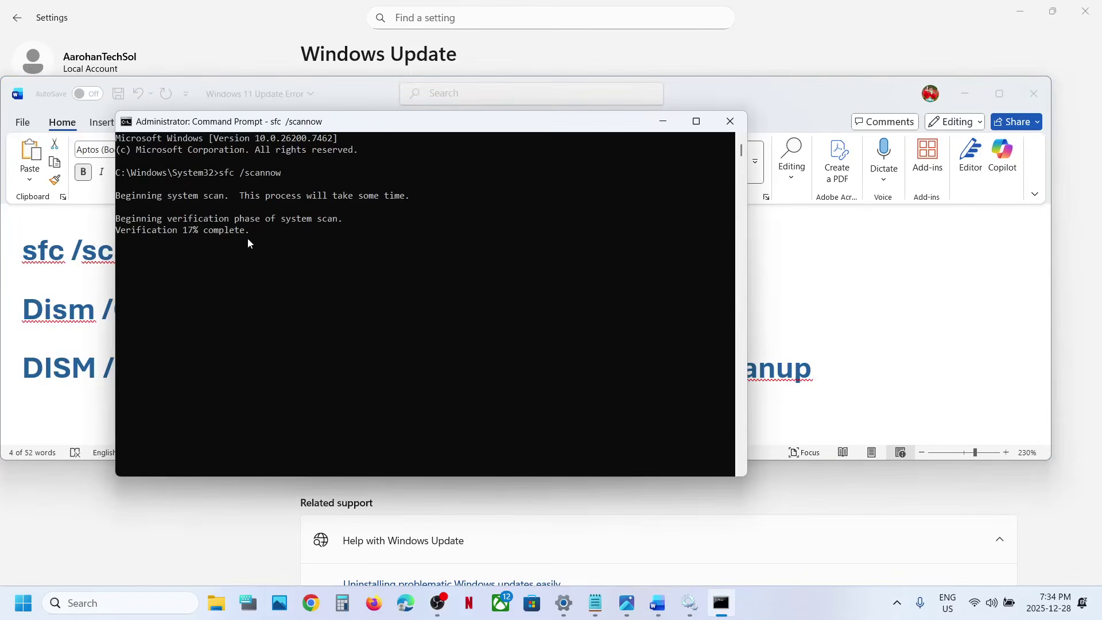
key("alt+Tab")
key("alt+Tab")
key("alt+Tab")
left_click(23, 603)
left_click(418, 553)
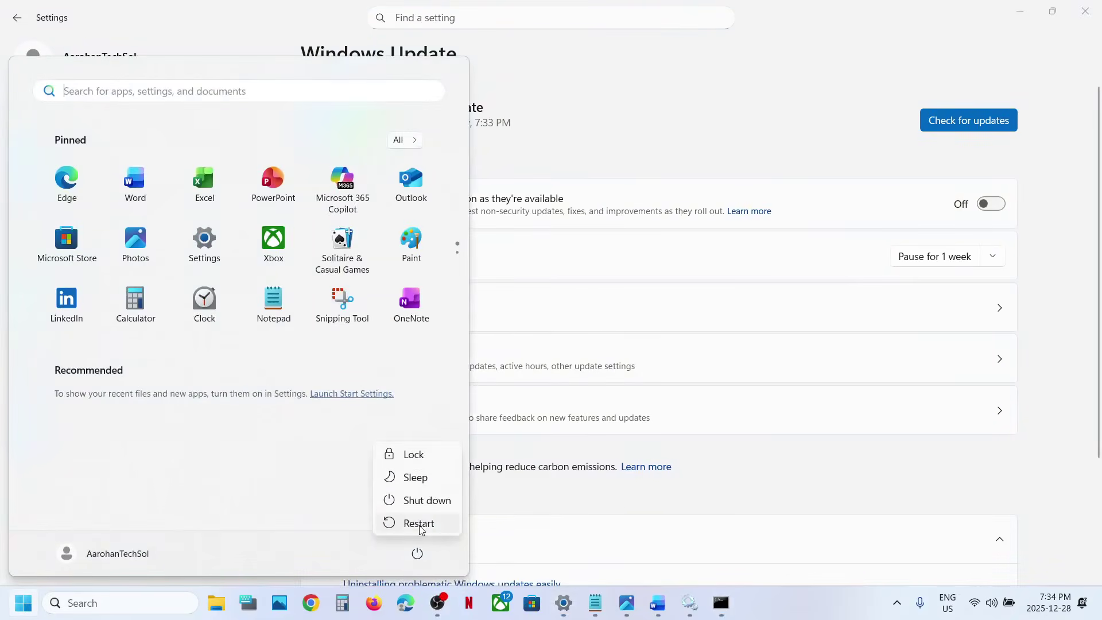
Select the Step 4 text Use option “Fix Problems Using Windows Update” in the Word document and review that section
left_click(657, 603)
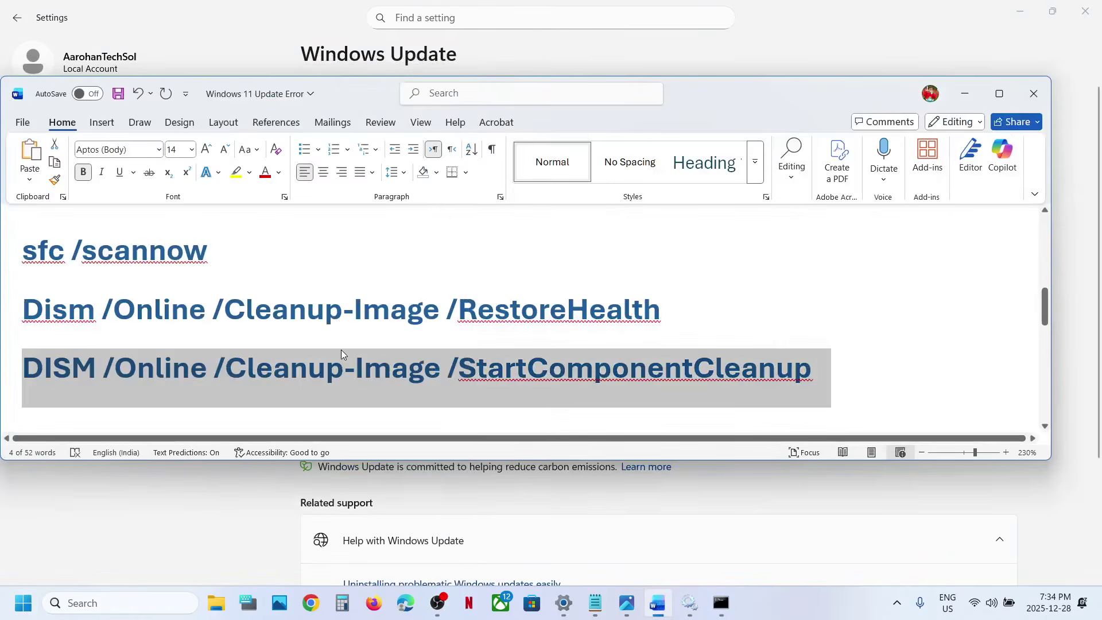
scroll(341, 350, "down", 5)
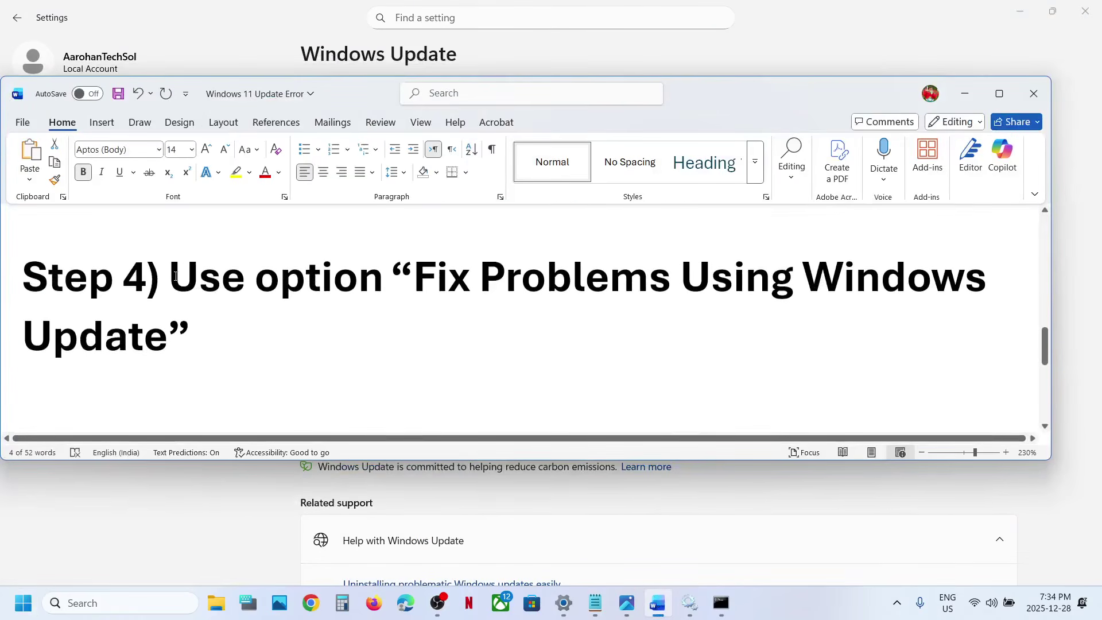
left_click_drag(181, 276, 312, 325)
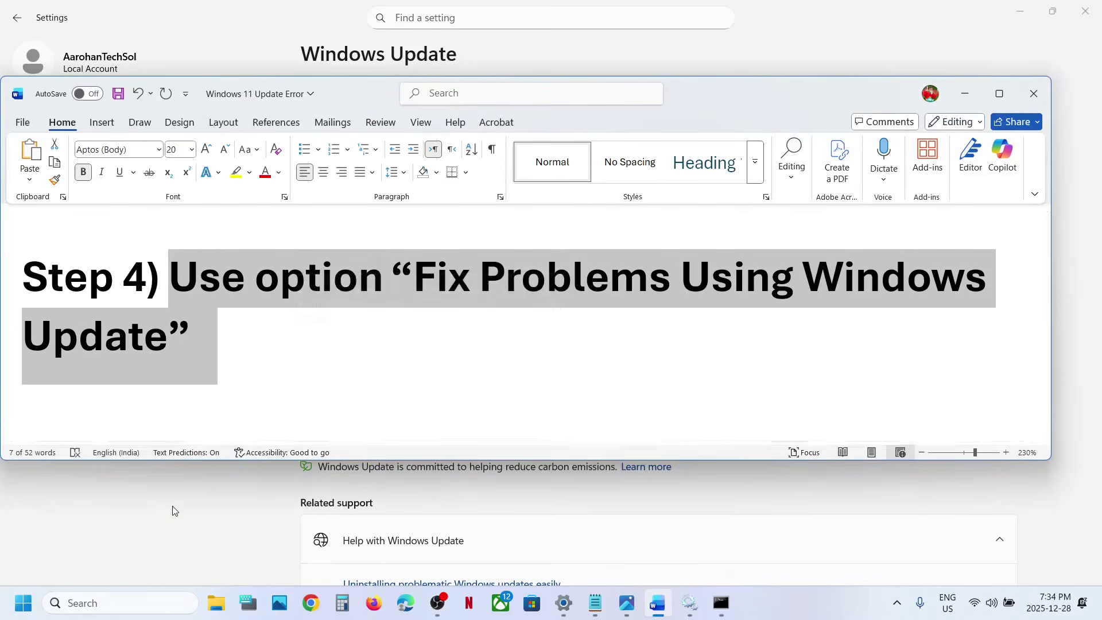
left_click(175, 511)
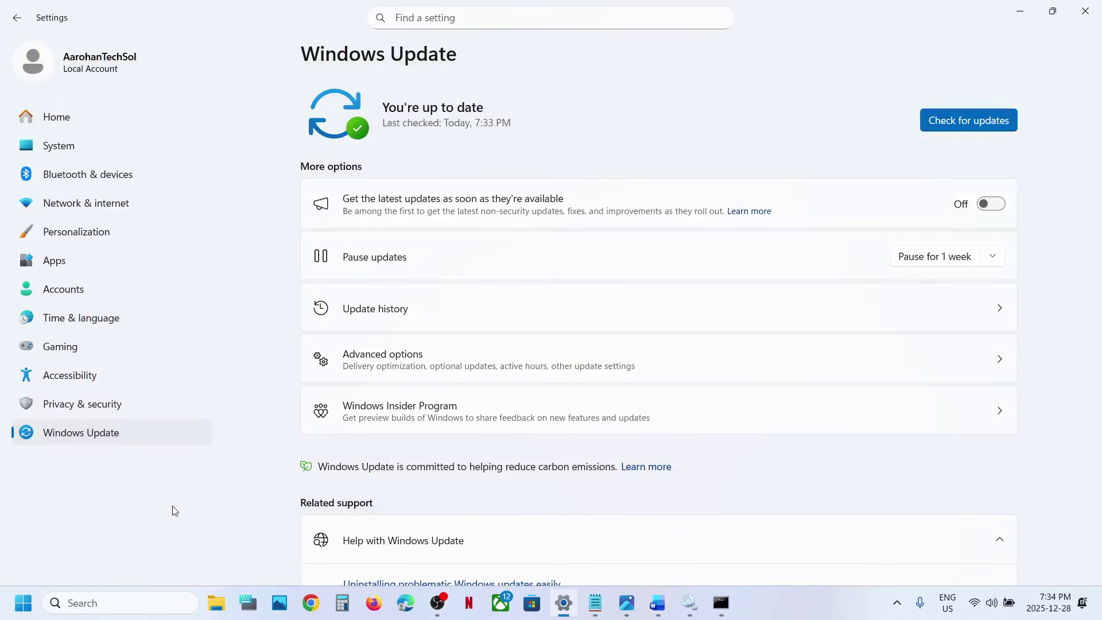
left_click(660, 603)
scroll(384, 294, "down", 3)
scroll(385, 294, "up", 1)
scroll(385, 295, "up", 3)
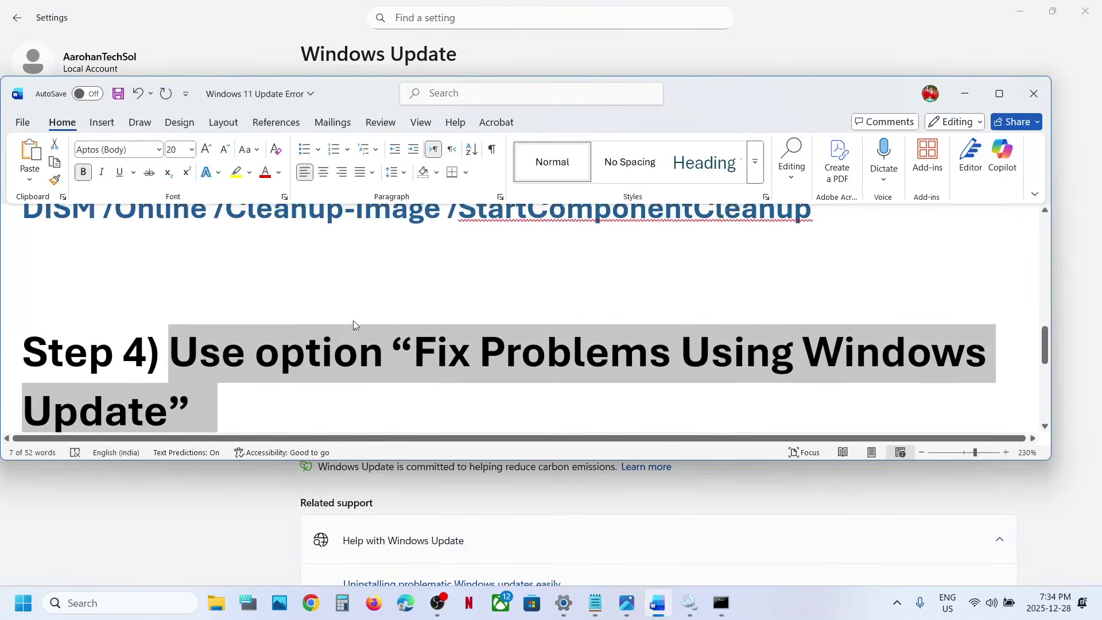
scroll(267, 293, "down", 1)
Switch to Settings and open the Recovery page from the Windows Update advanced options
left_click(23, 603)
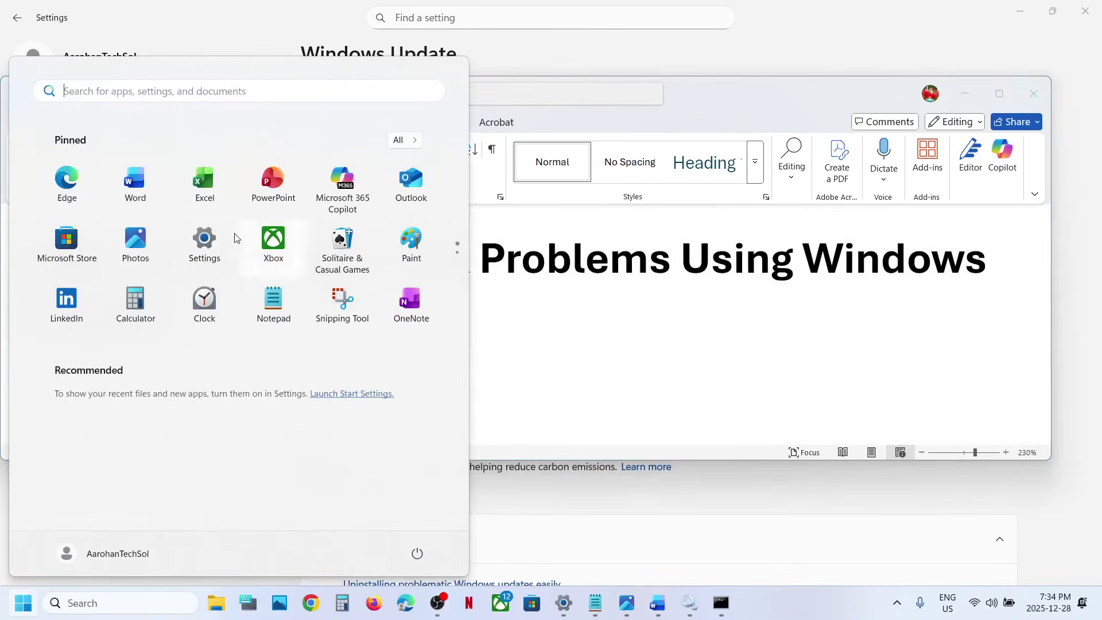
left_click(213, 241)
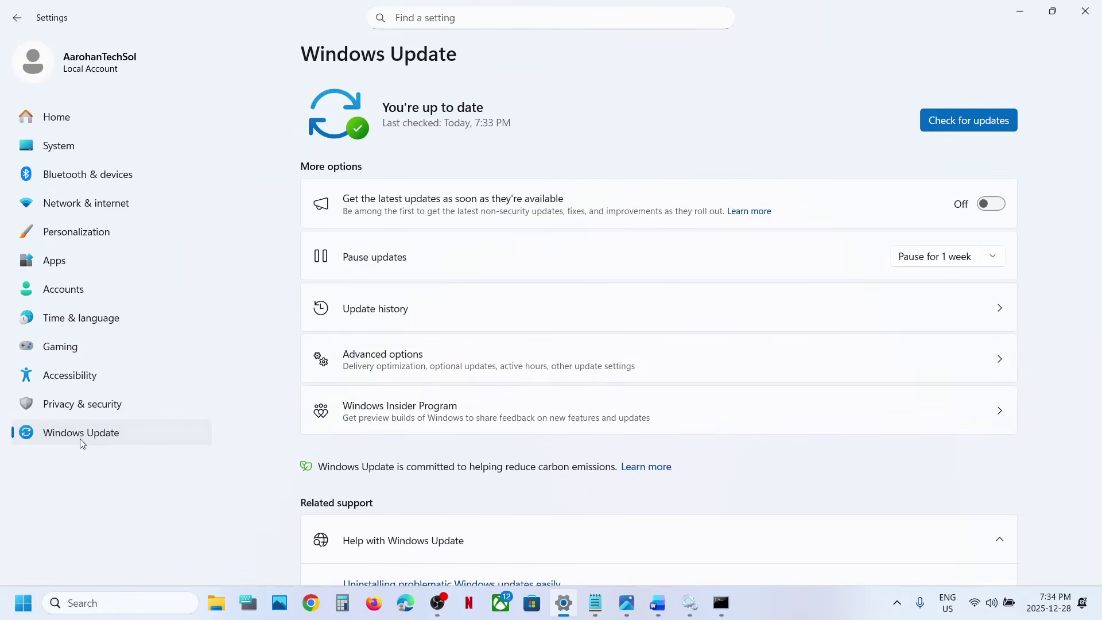
left_click(379, 362)
scroll(382, 364, "down", 5)
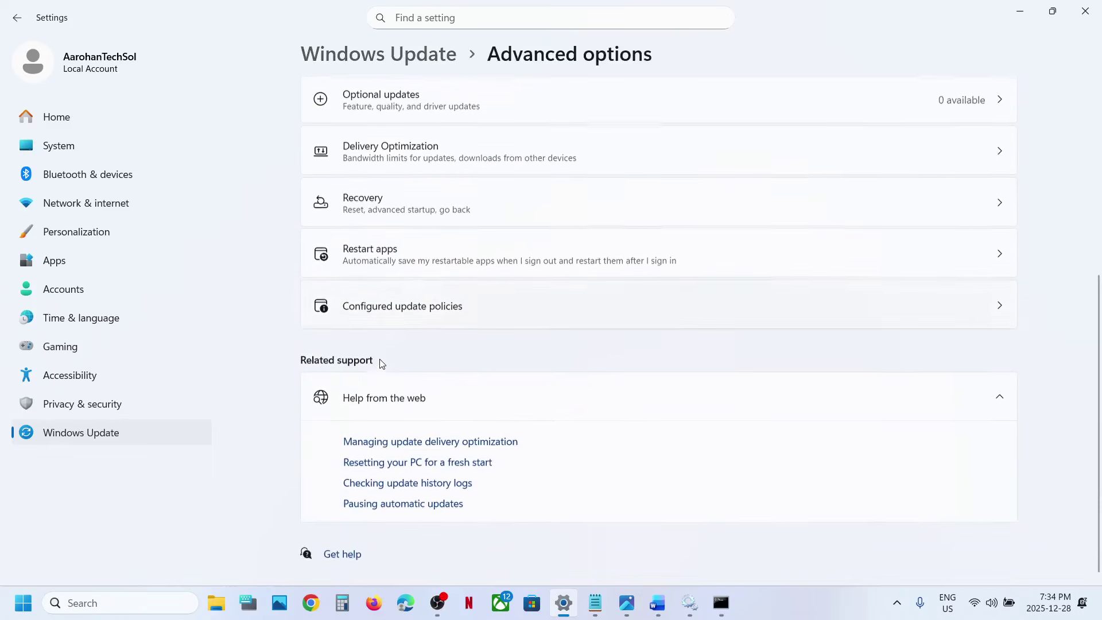
scroll(382, 363, "up", 3)
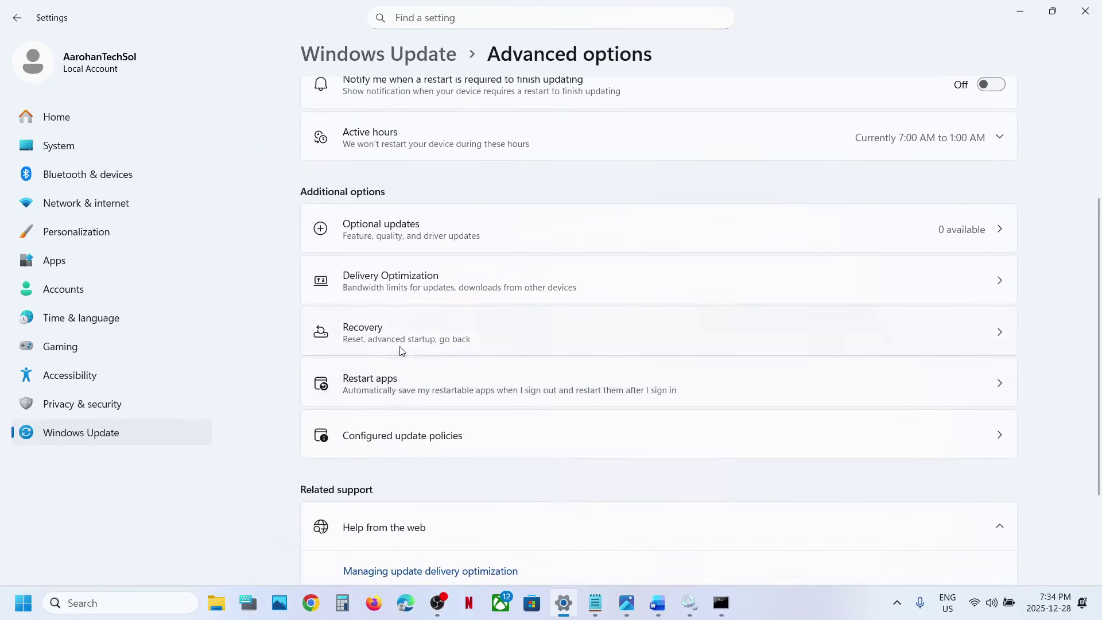
left_click(384, 342)
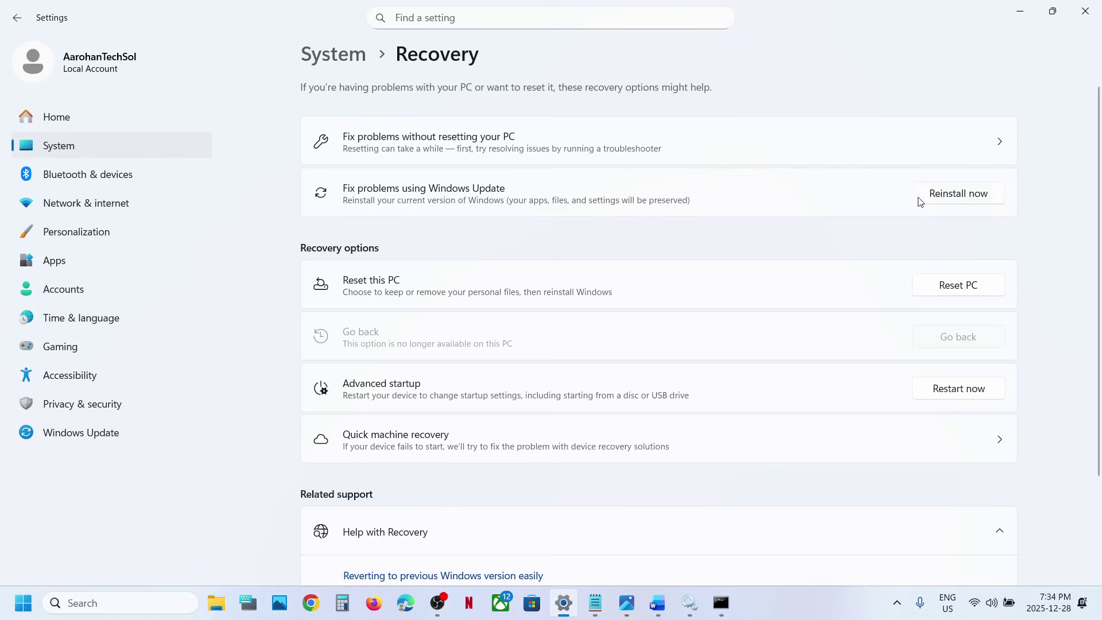
Open the Windows 11 download link from the Word document in the browser and download the media creation tool
left_click(658, 603)
scroll(430, 342, "down", 5)
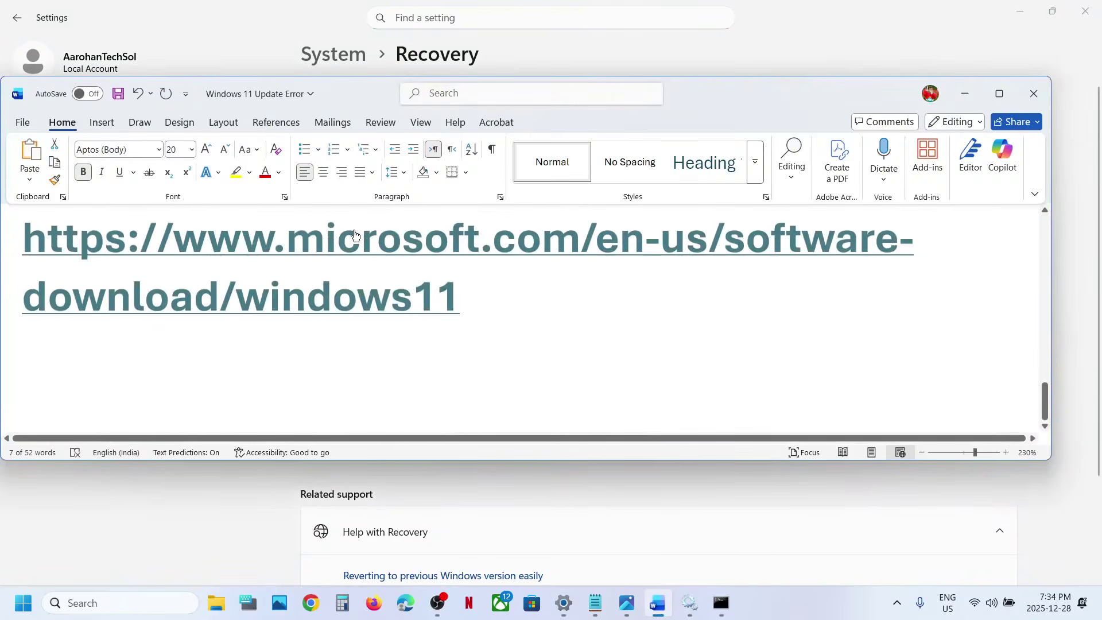
left_click(355, 236, "ctrl")
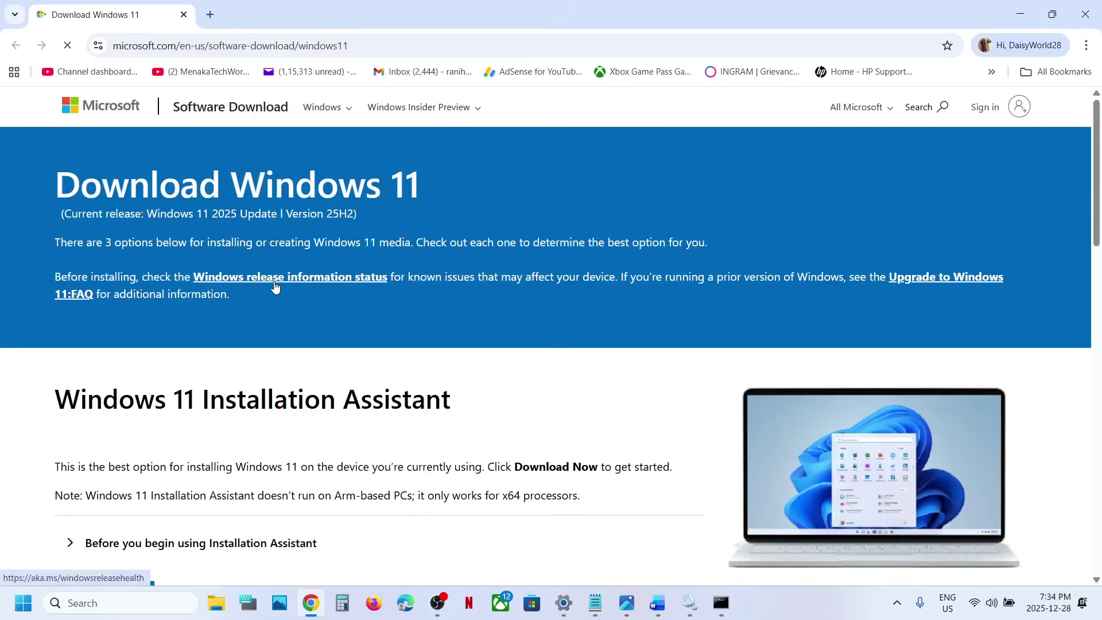
scroll(276, 286, "down", 5)
scroll(276, 287, "down", 3)
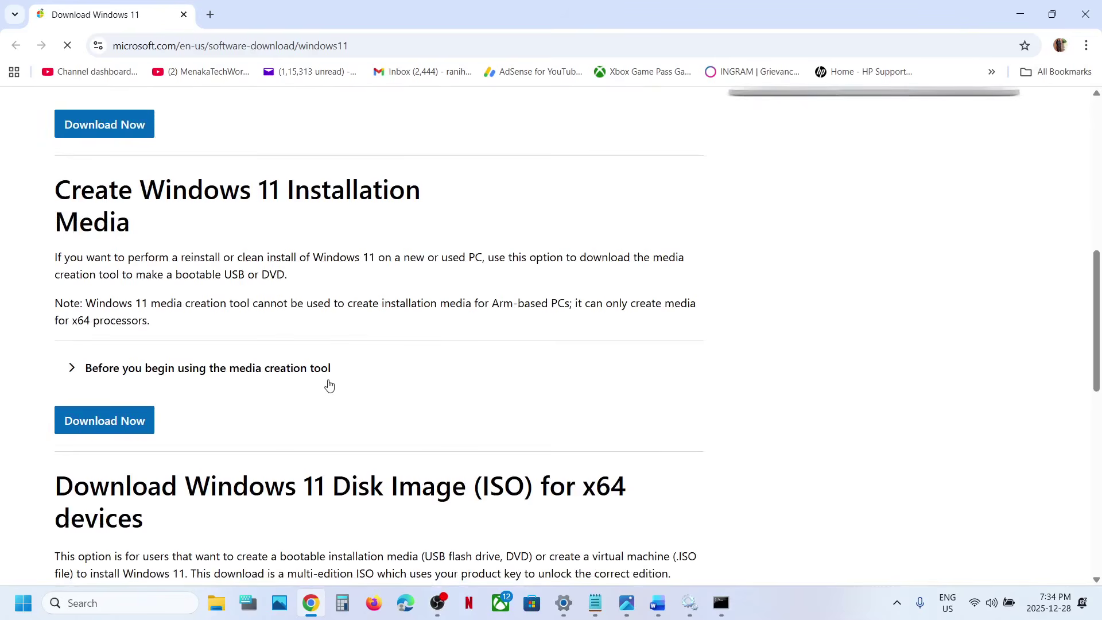
left_click(128, 428)
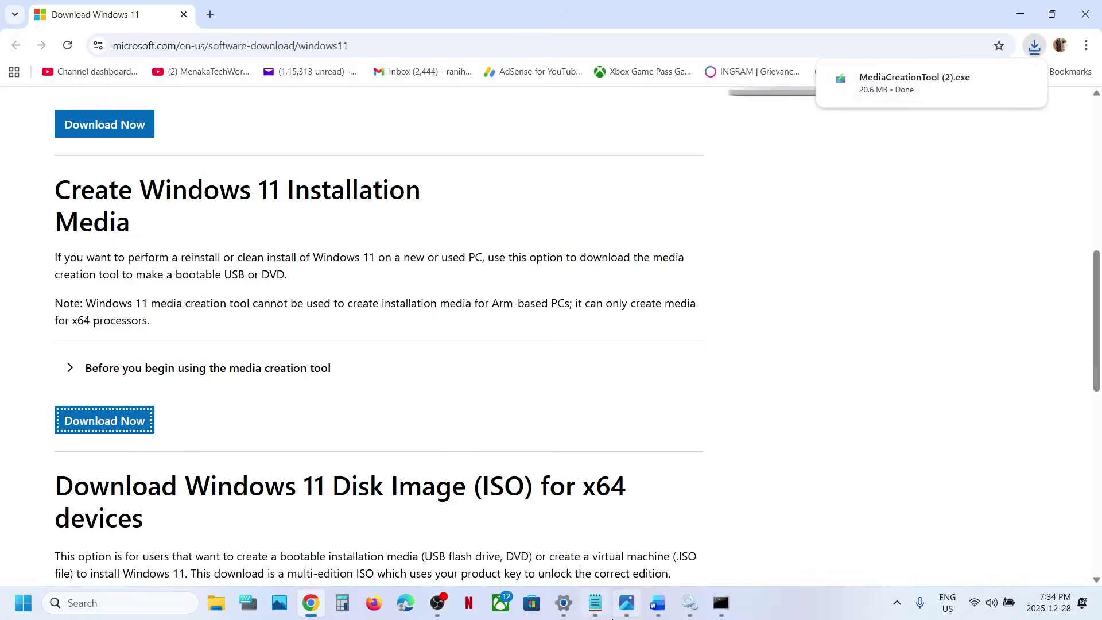
Review screenshots 1.png to 7.png in Photos for creating a Windows ISO file with the media creation tool
left_click(627, 603)
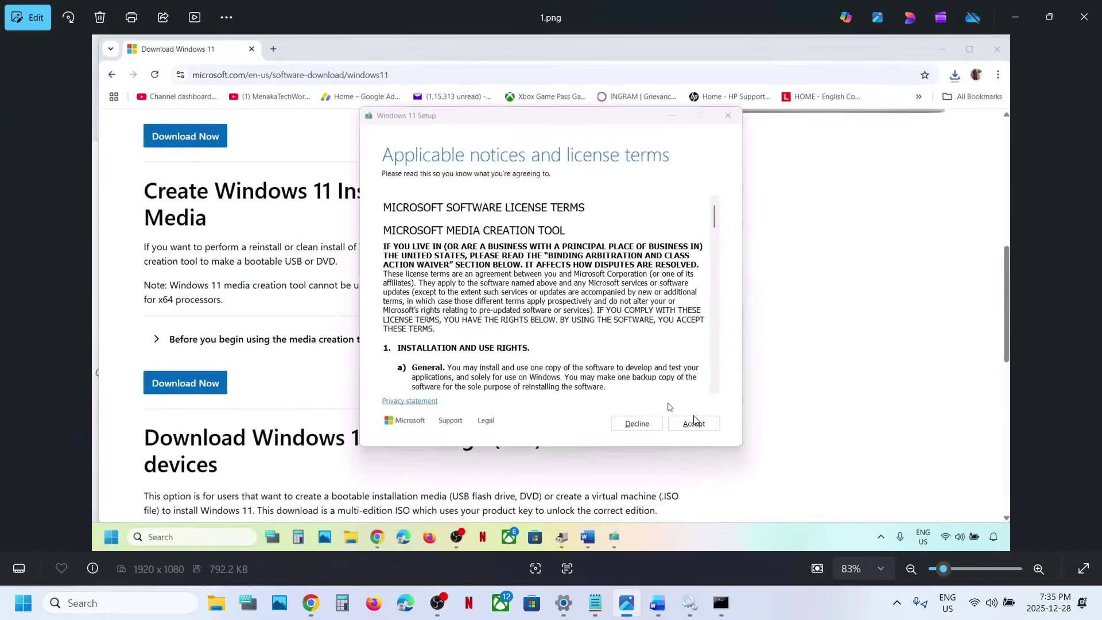
key("Right")
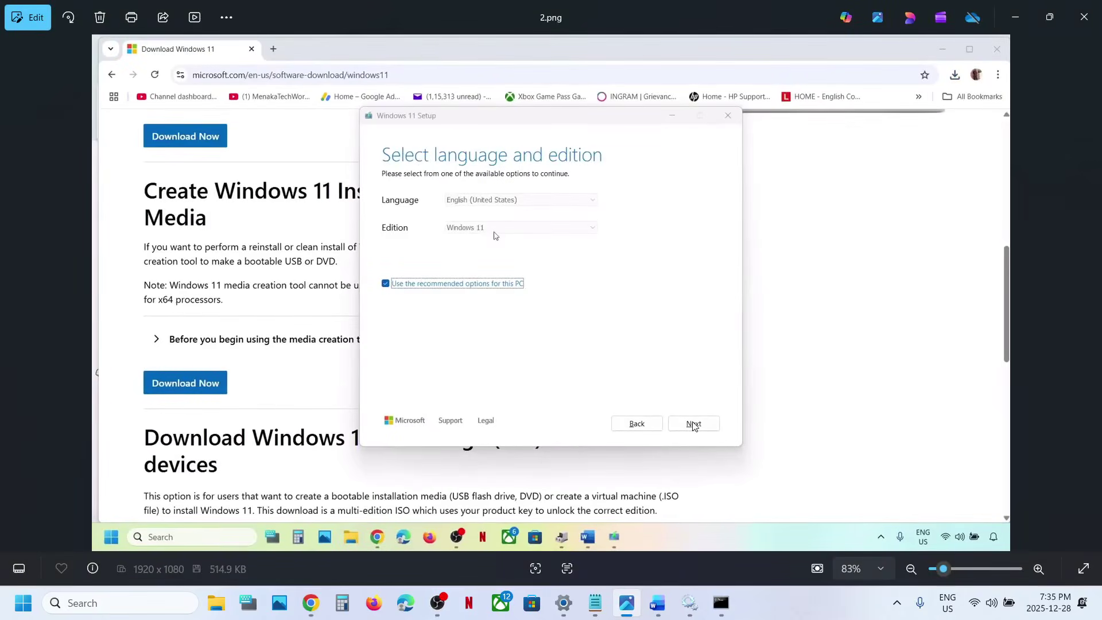
key("Right")
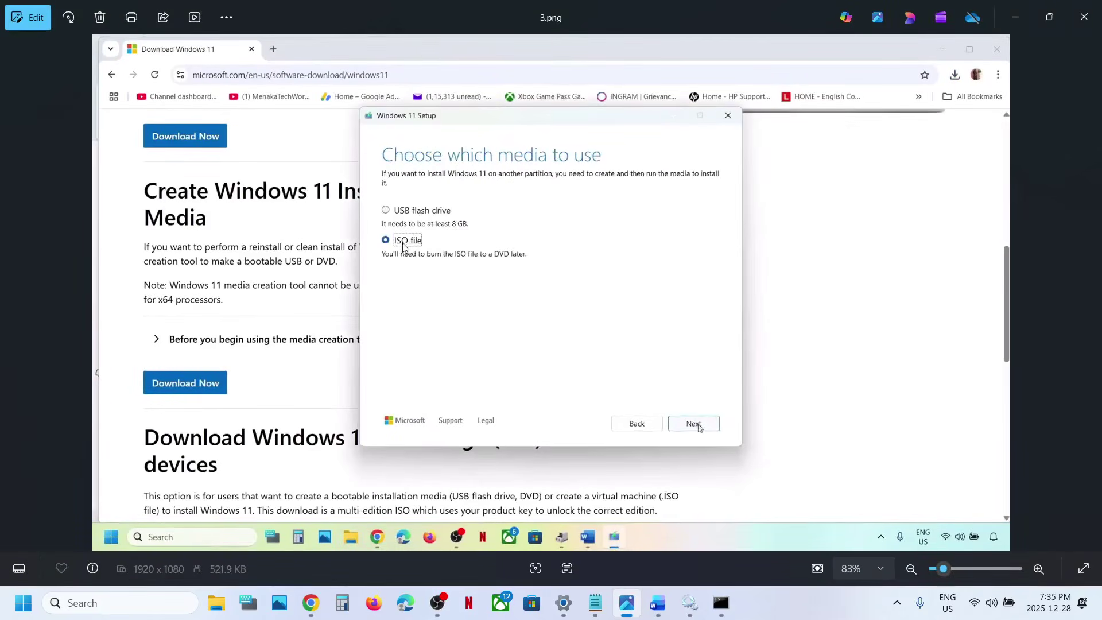
key("Right")
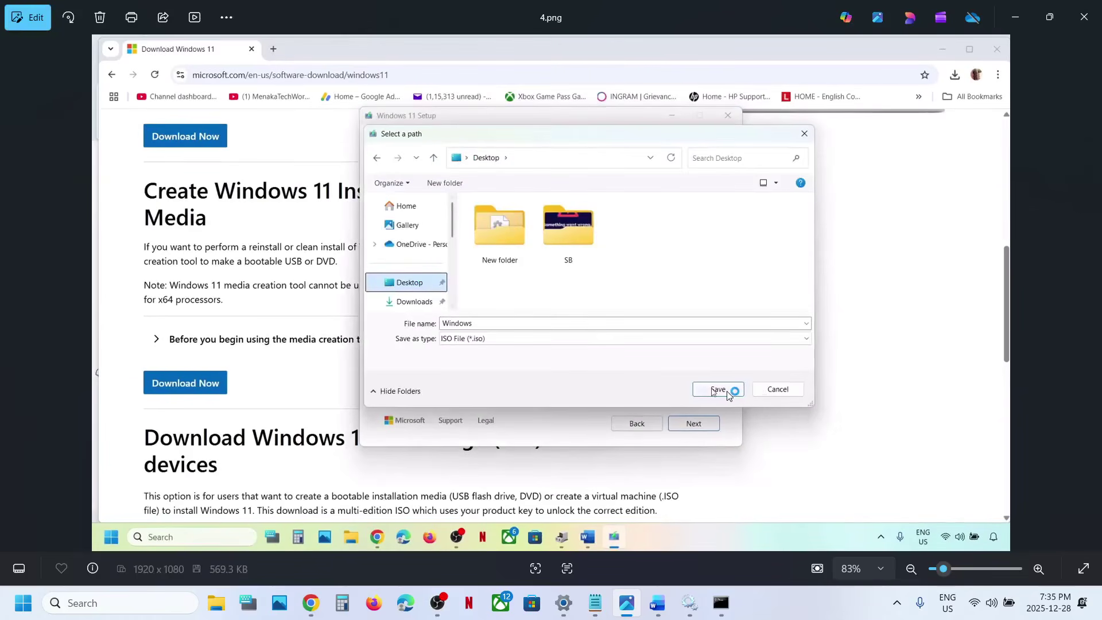
key("Right")
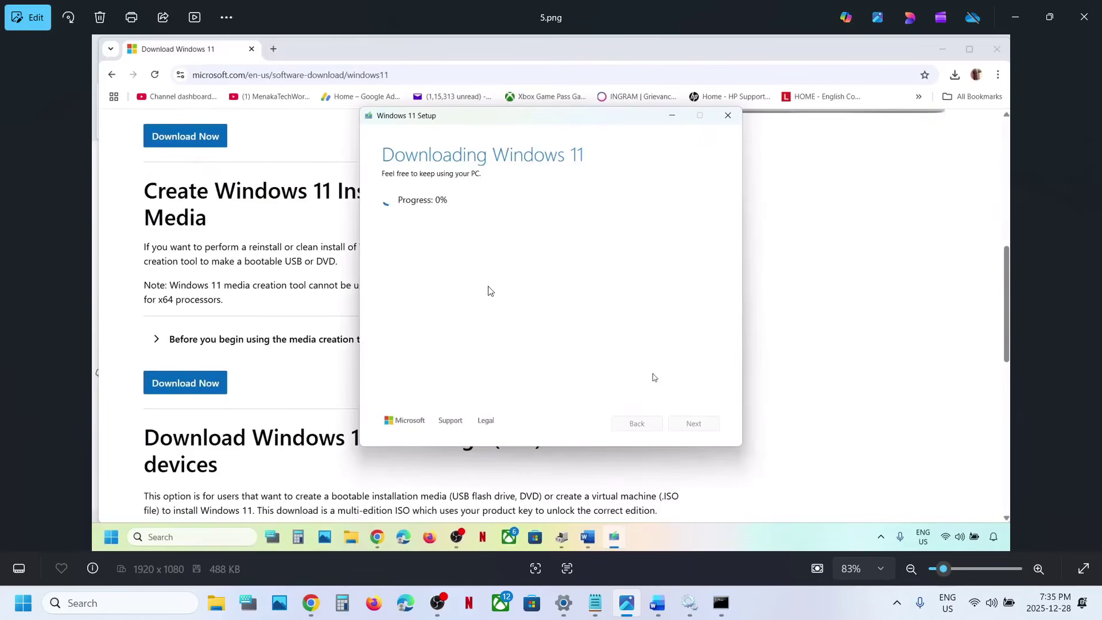
key("Right")
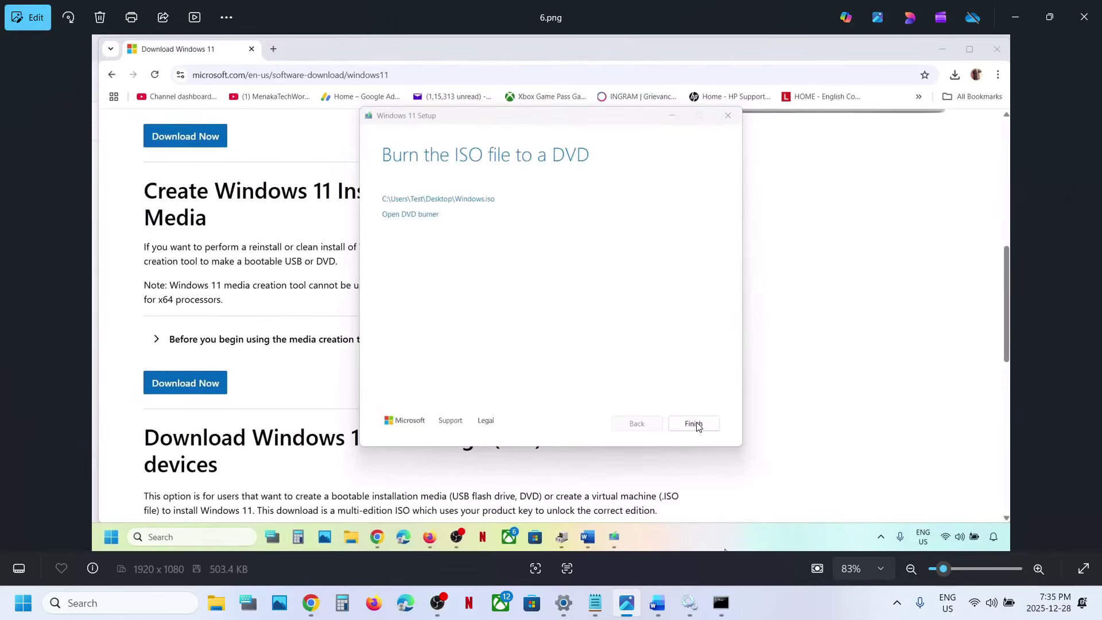
key("Right")
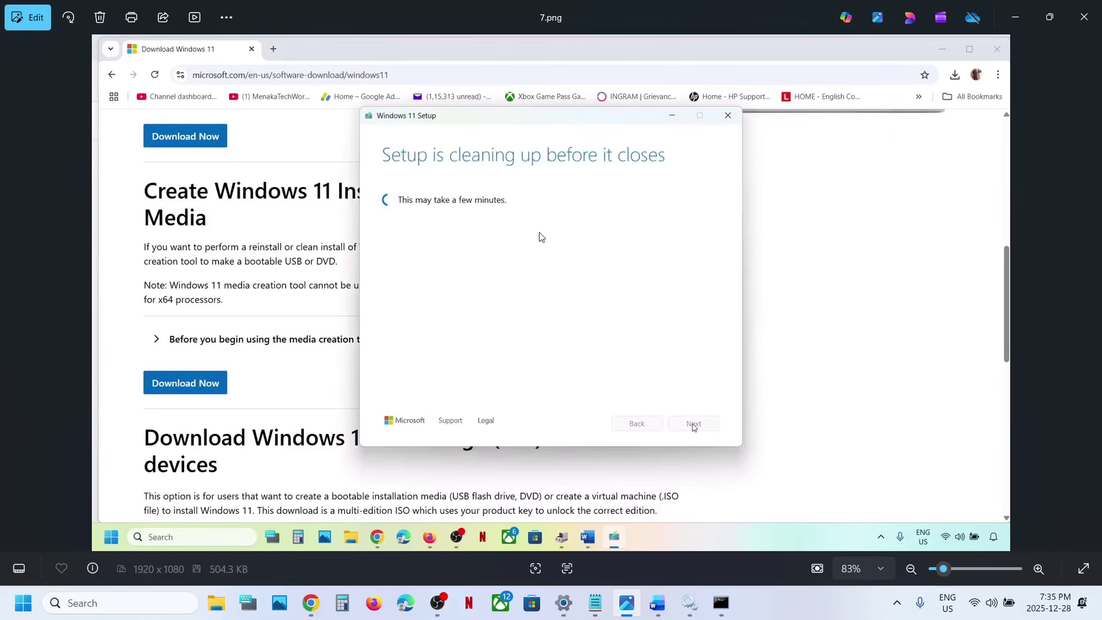
Review screenshots 8.png to 13.png for running setup from the ISO and keeping personal files and apps
key("Right")
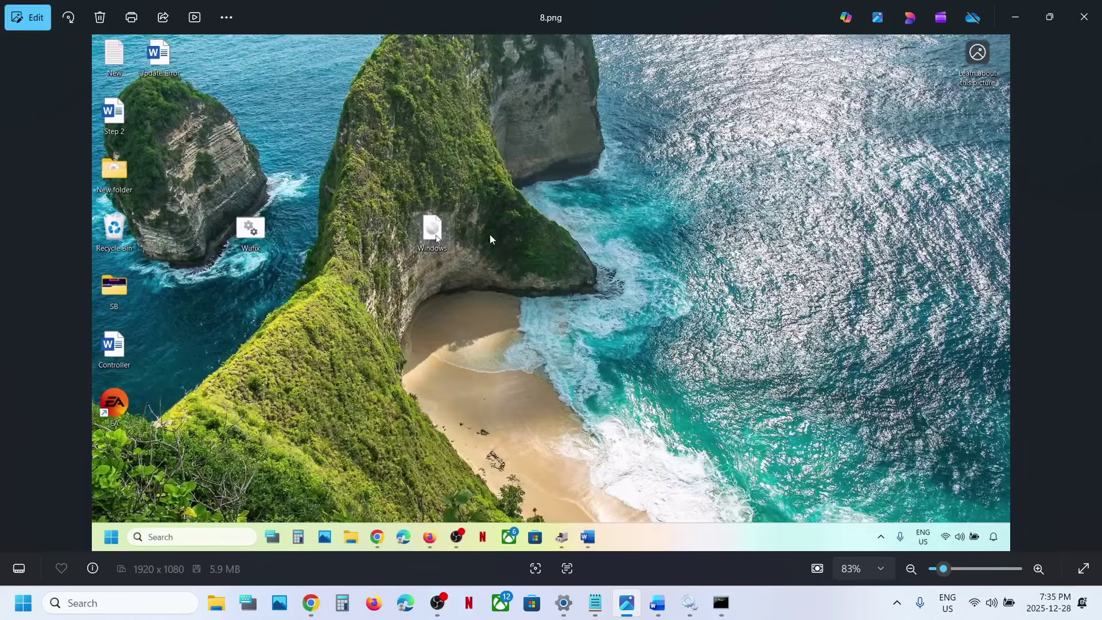
key("Right")
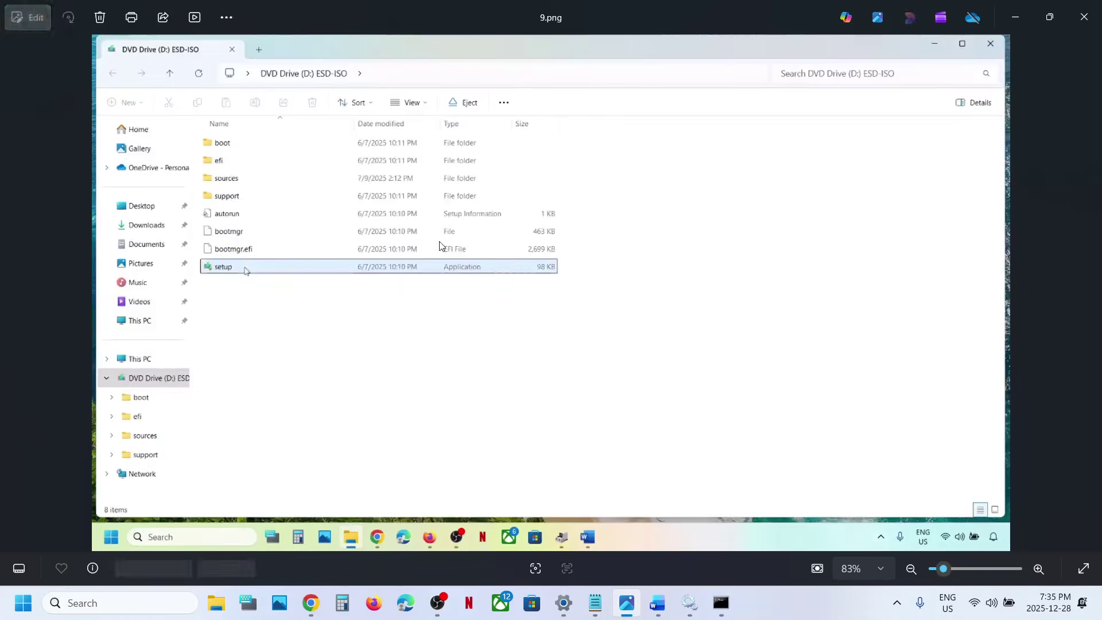
key("Right")
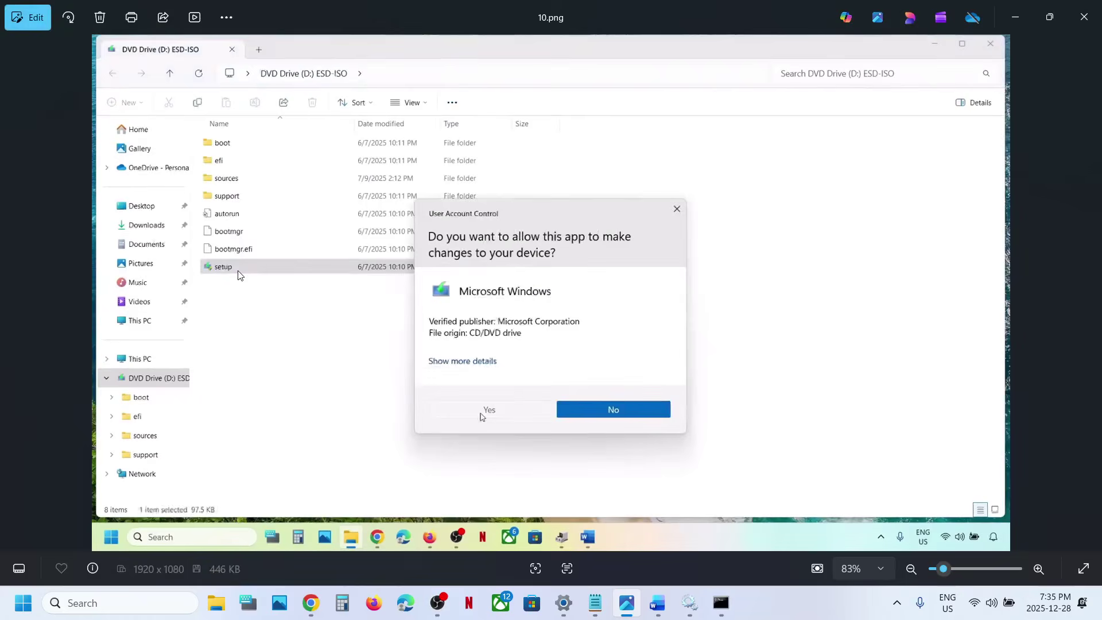
key("Right")
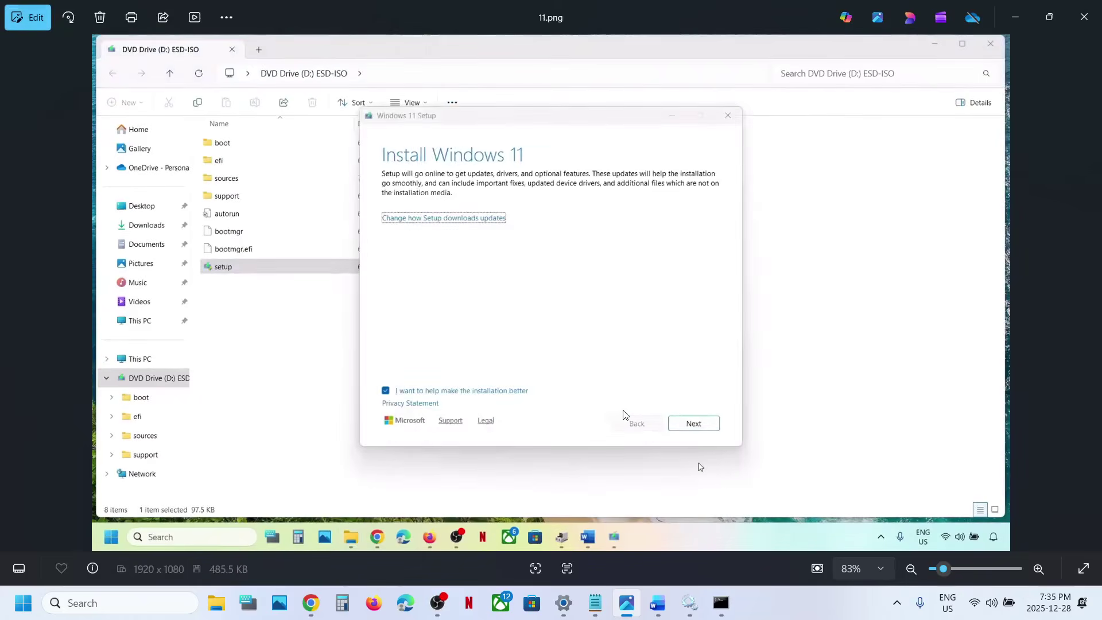
key("Right")
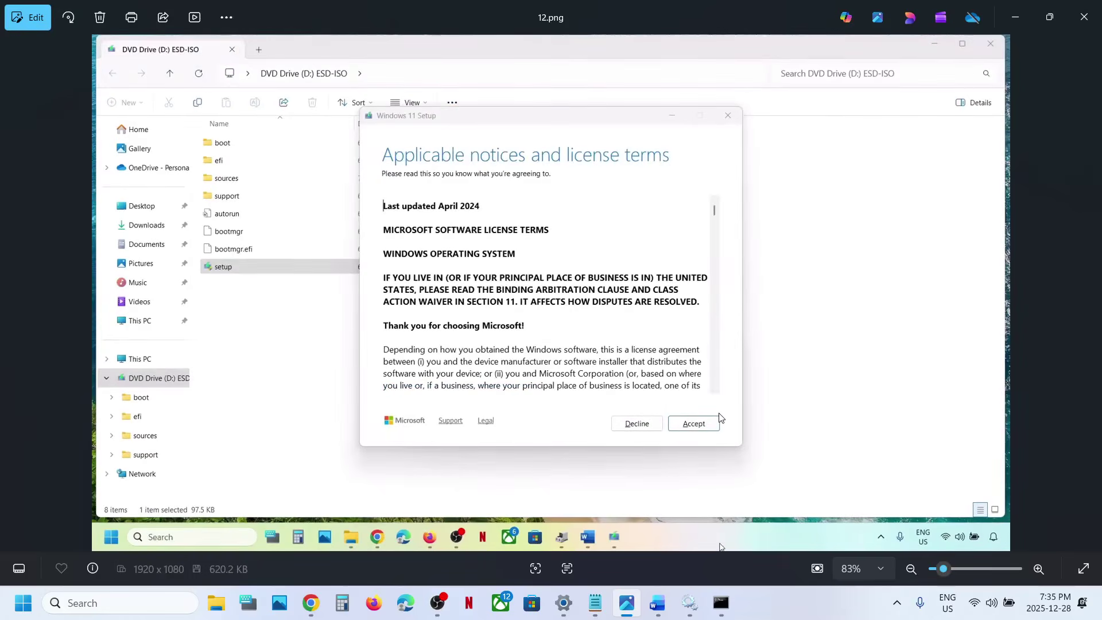
key("Right")
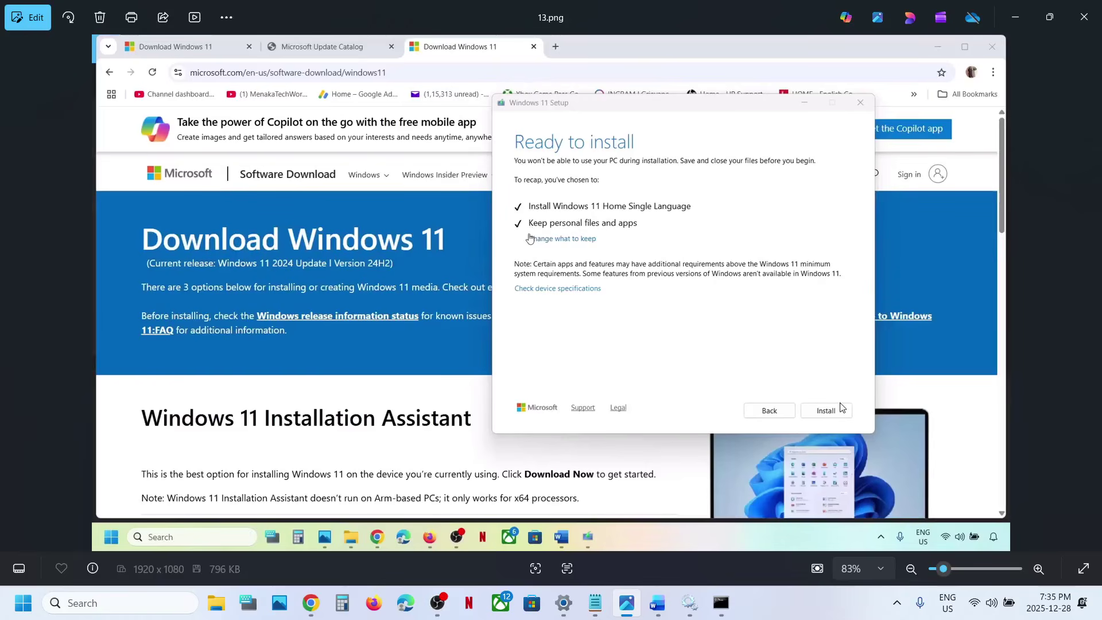
Switch back to Settings and check for updates on the Windows Update page
left_click(570, 613)
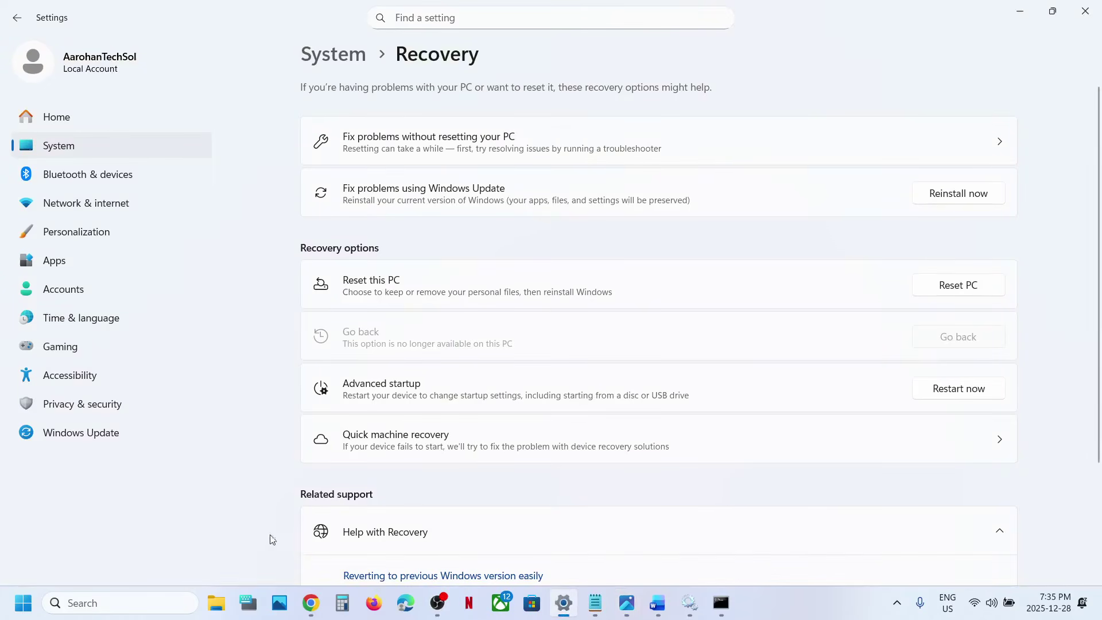
left_click(120, 435)
left_click(945, 124)
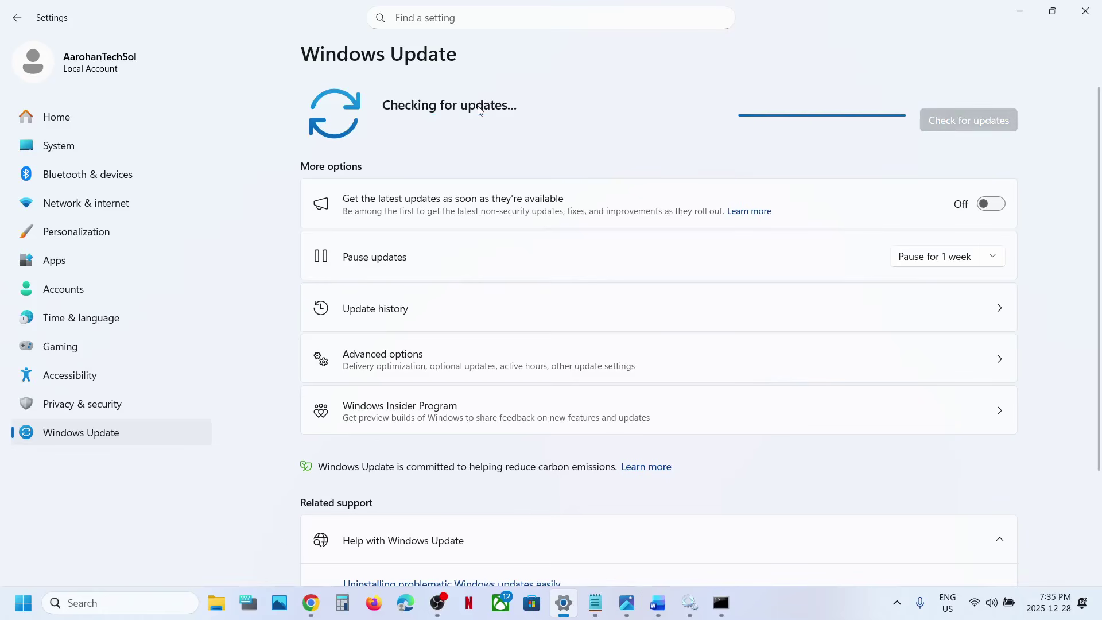